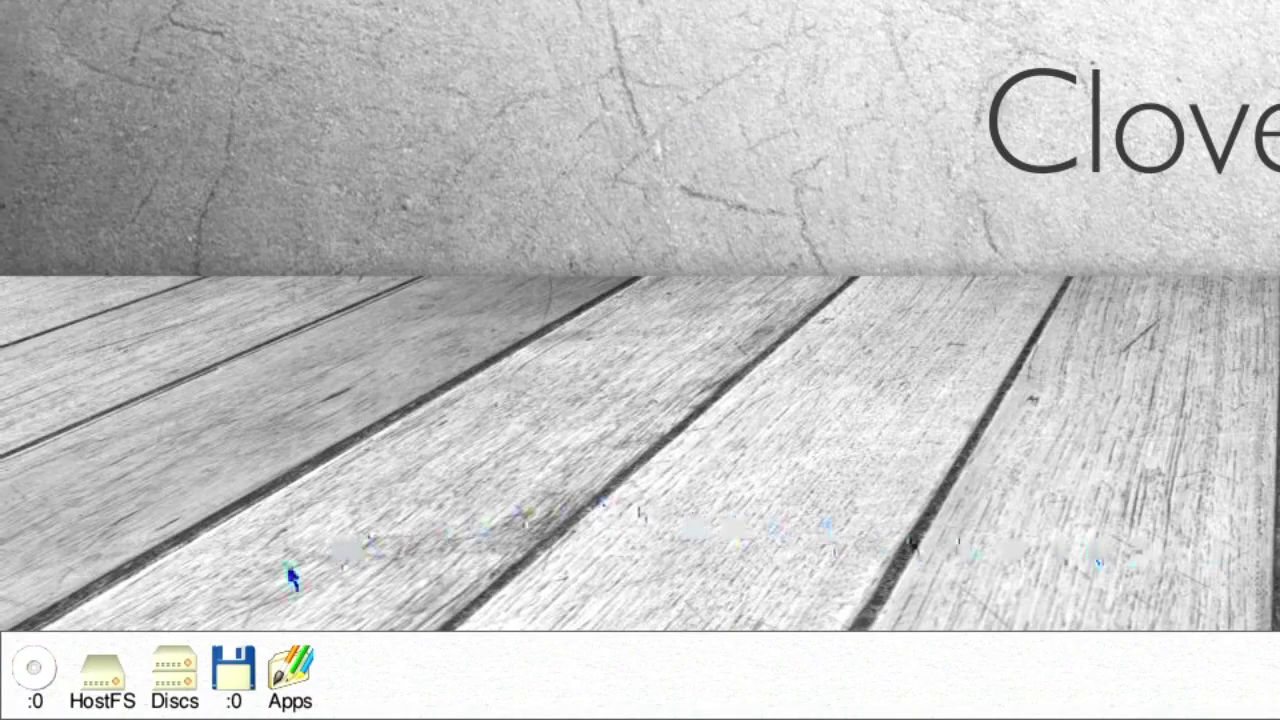
Step: Open the HostFS root directory and examine the access options of the !Boot application
left_click(103, 672)
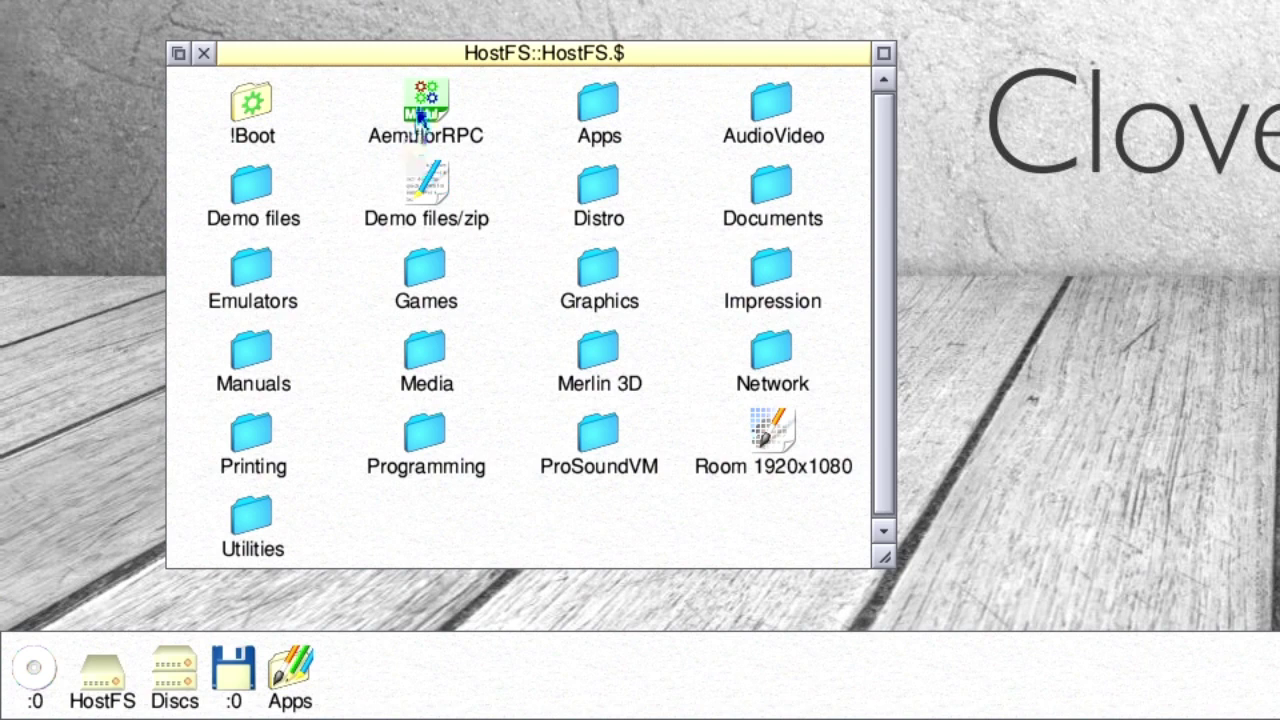
middle_click(260, 103)
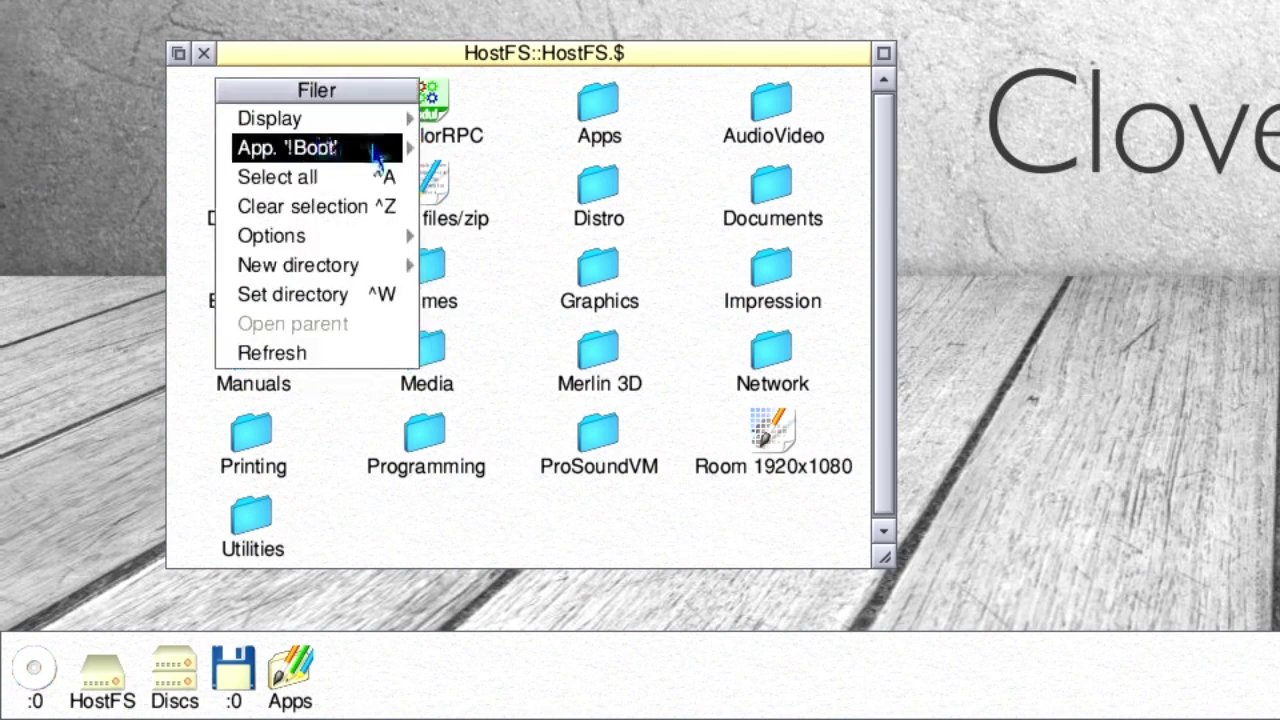
mouse_move(408, 147)
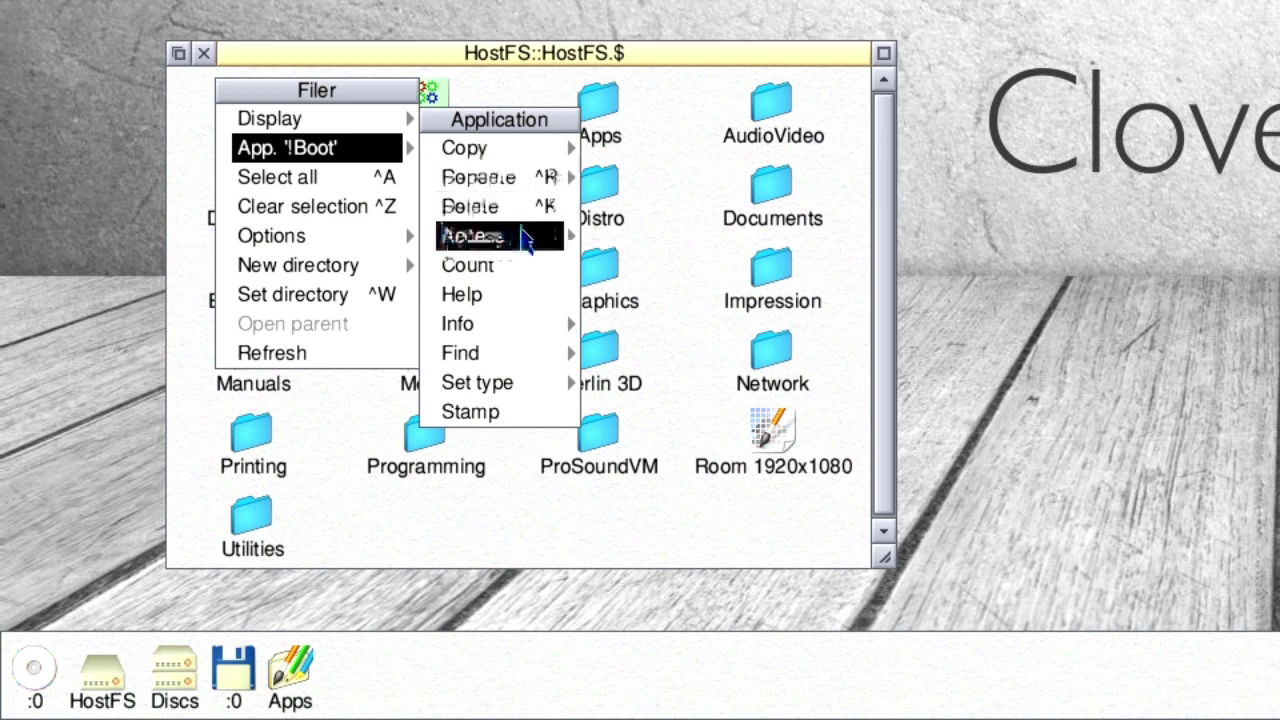
mouse_move(575, 248)
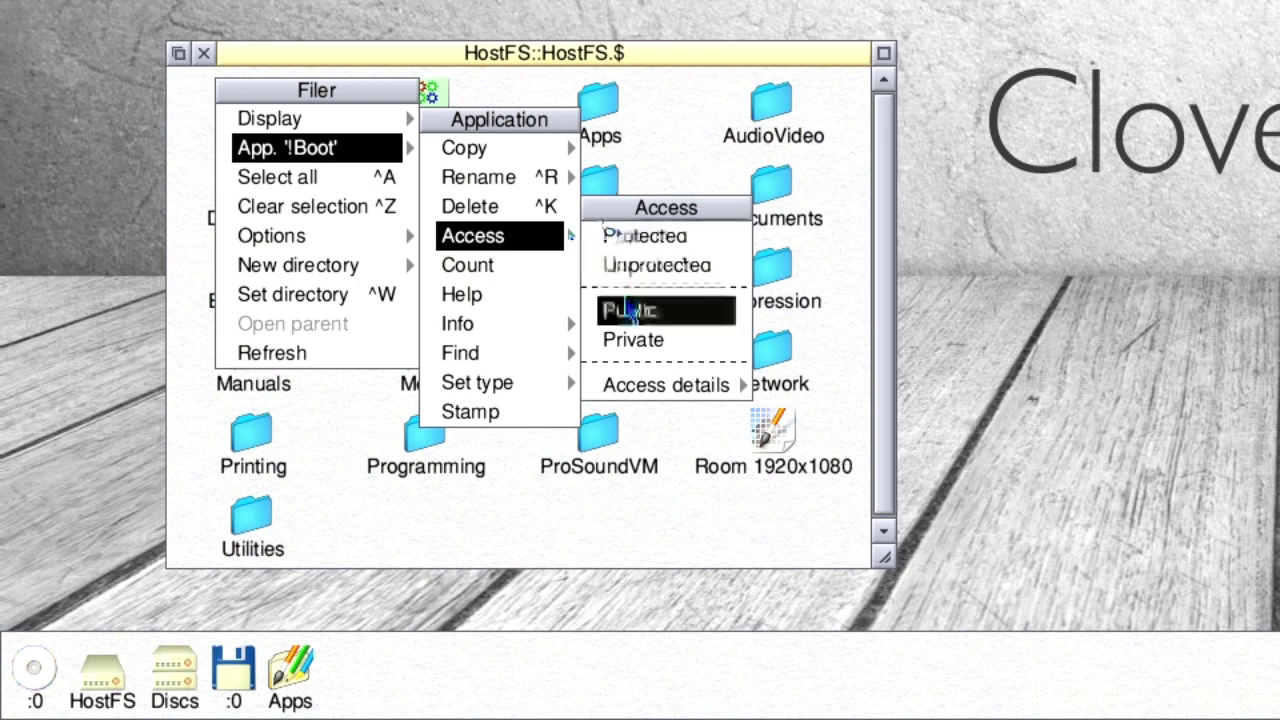
mouse_move(746, 384)
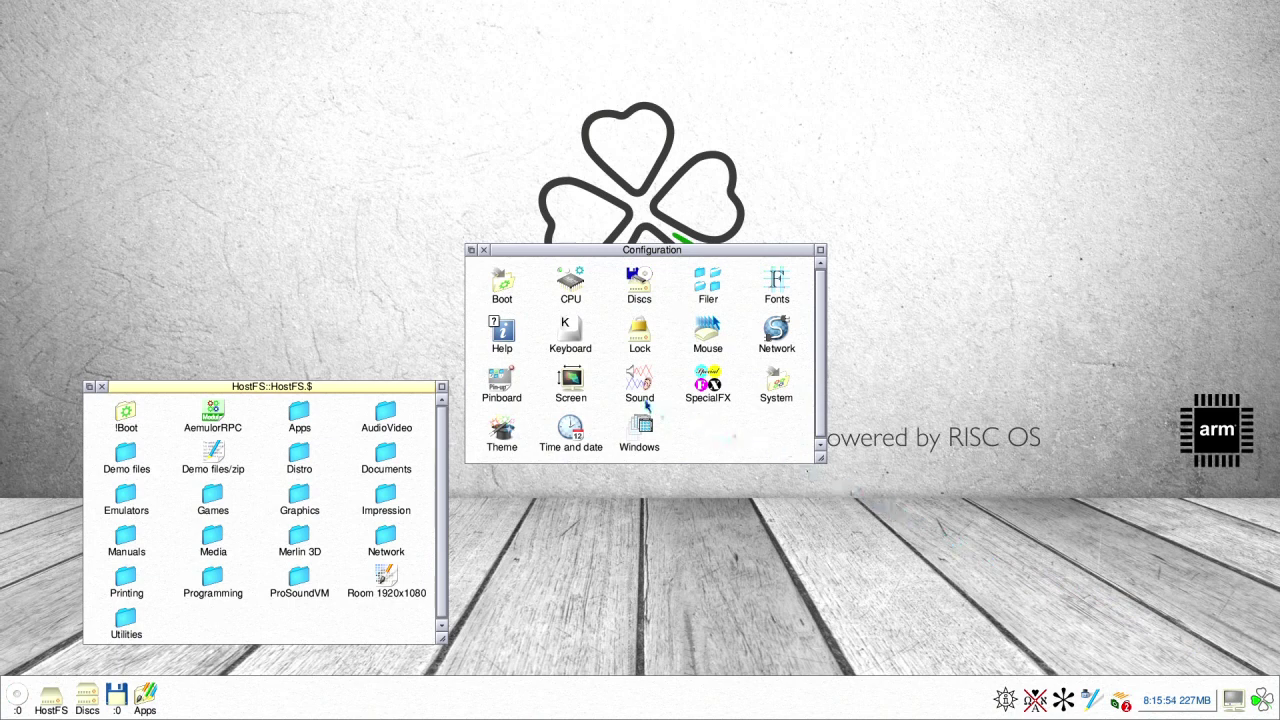
Step: View the Keyboard configuration with its country list and the Fonts configuration, cancelling both without changes
left_click(571, 336)
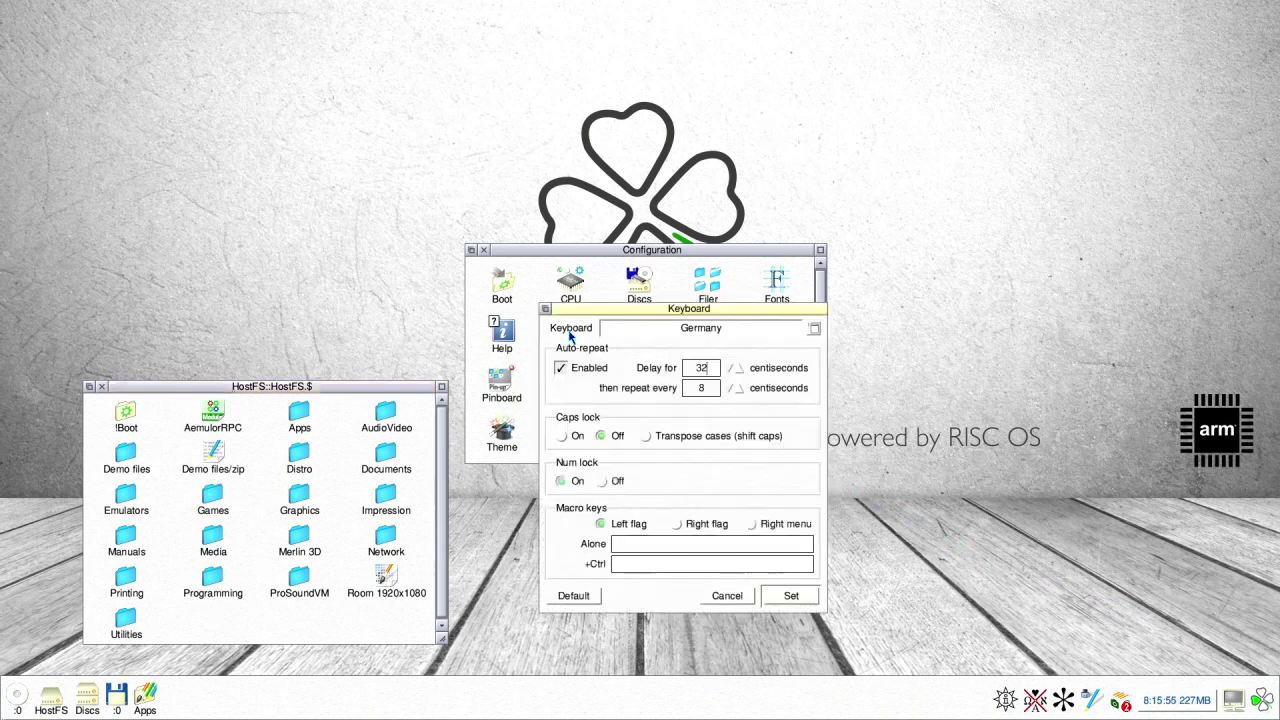
left_click(815, 329)
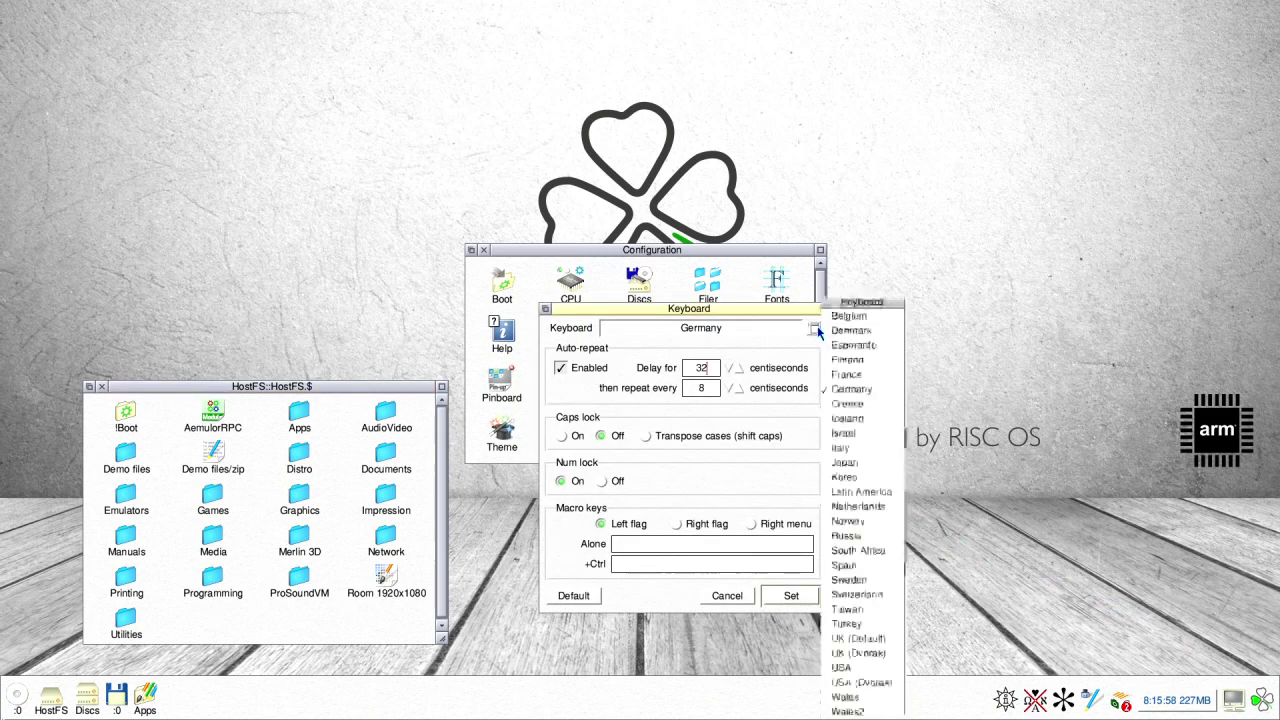
left_click(739, 602)
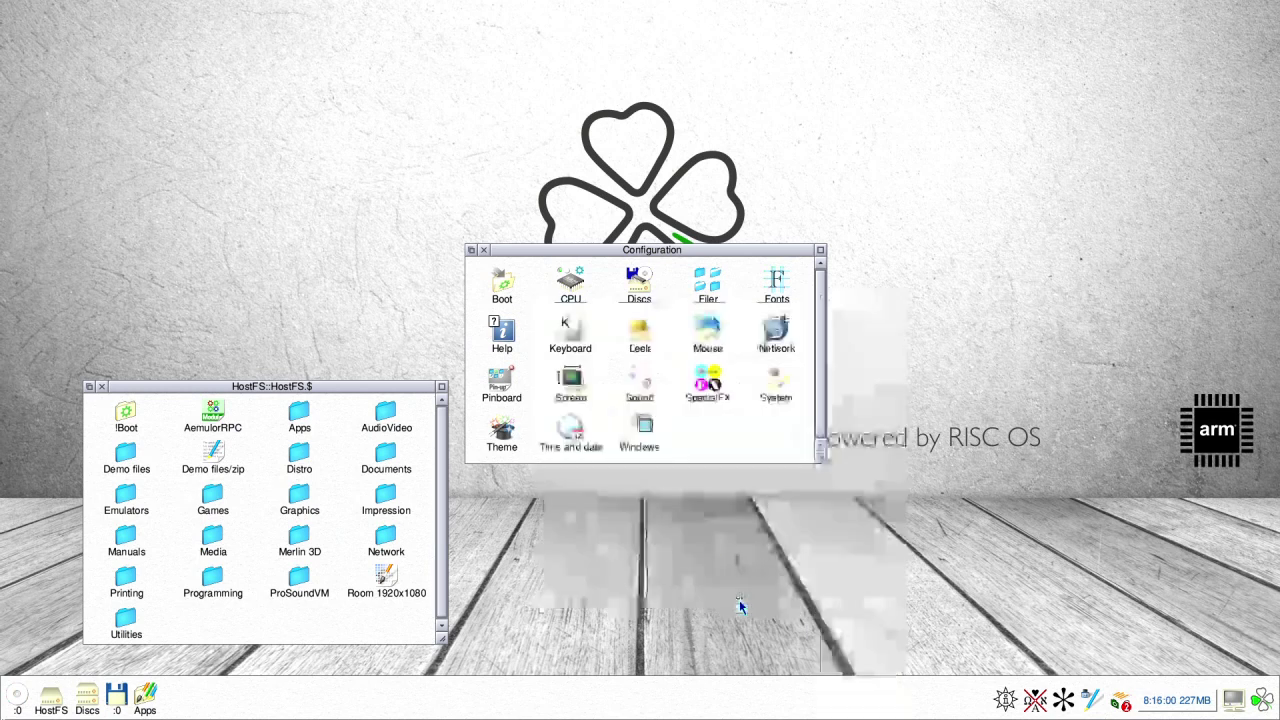
left_click(783, 300)
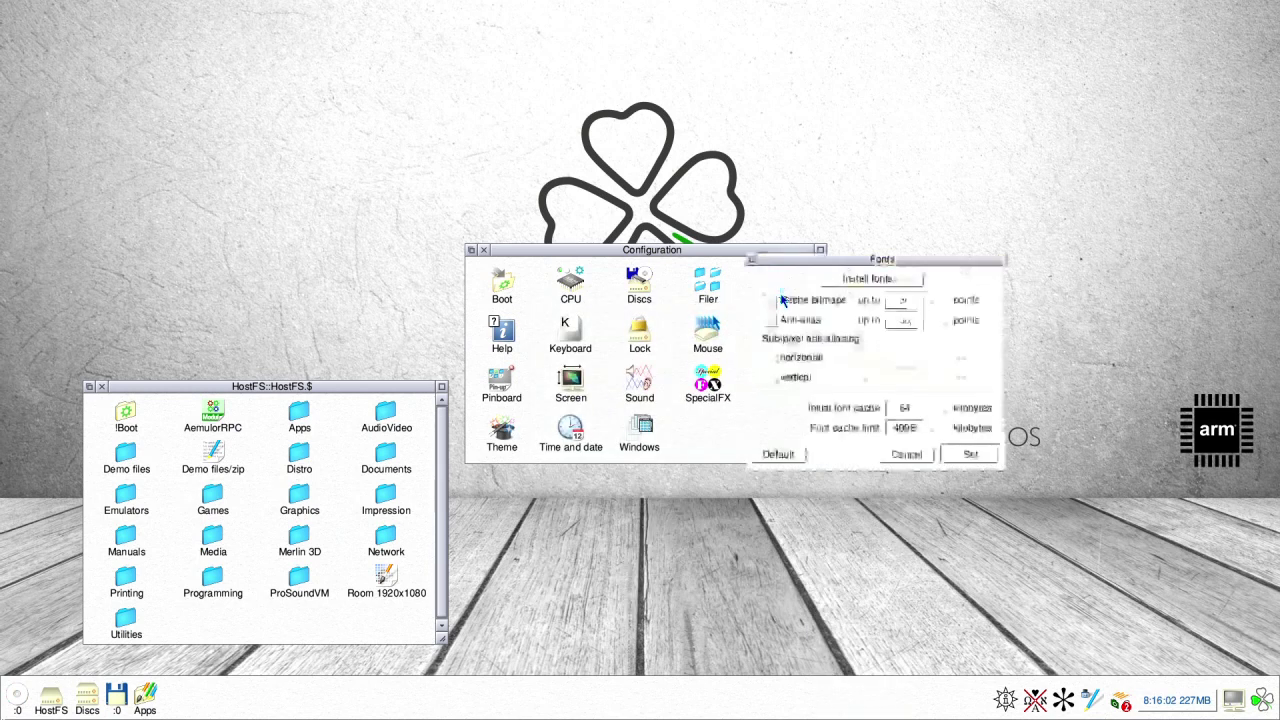
left_click(906, 455)
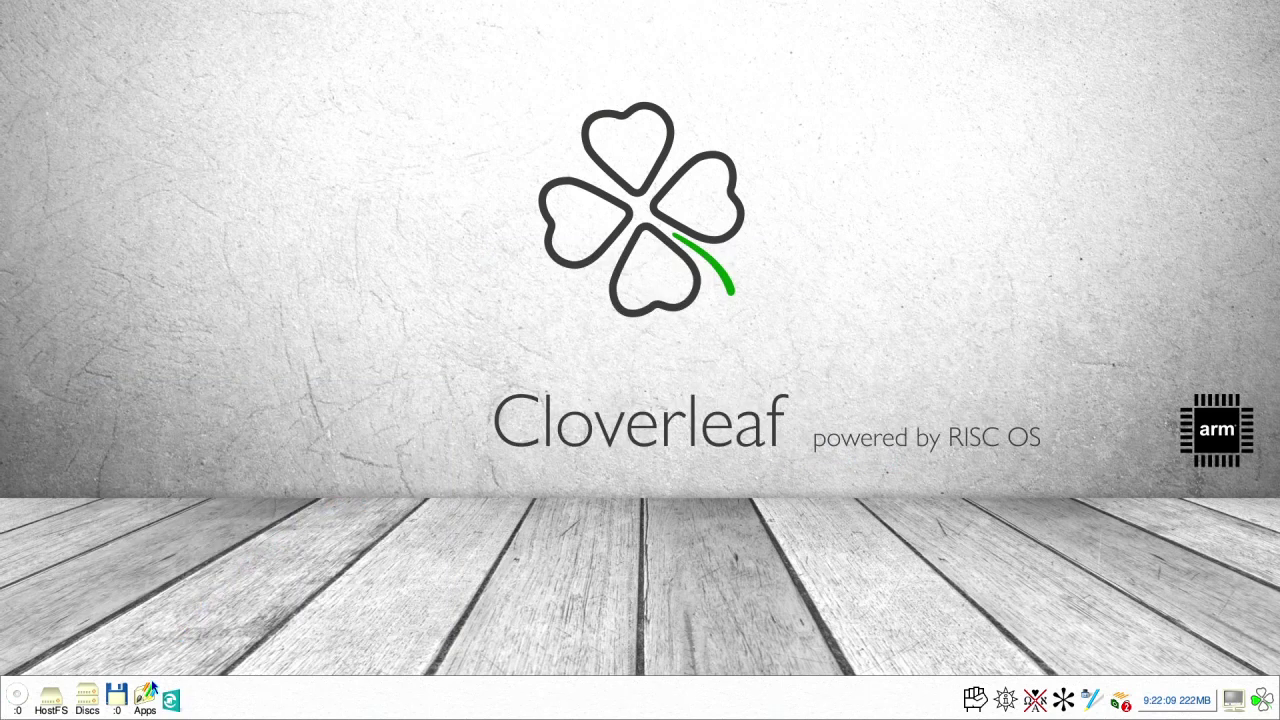
Step: Open the Apps directory, place its window in the upper-left area of the desktop and enlarge it to show all applications
left_click(146, 697)
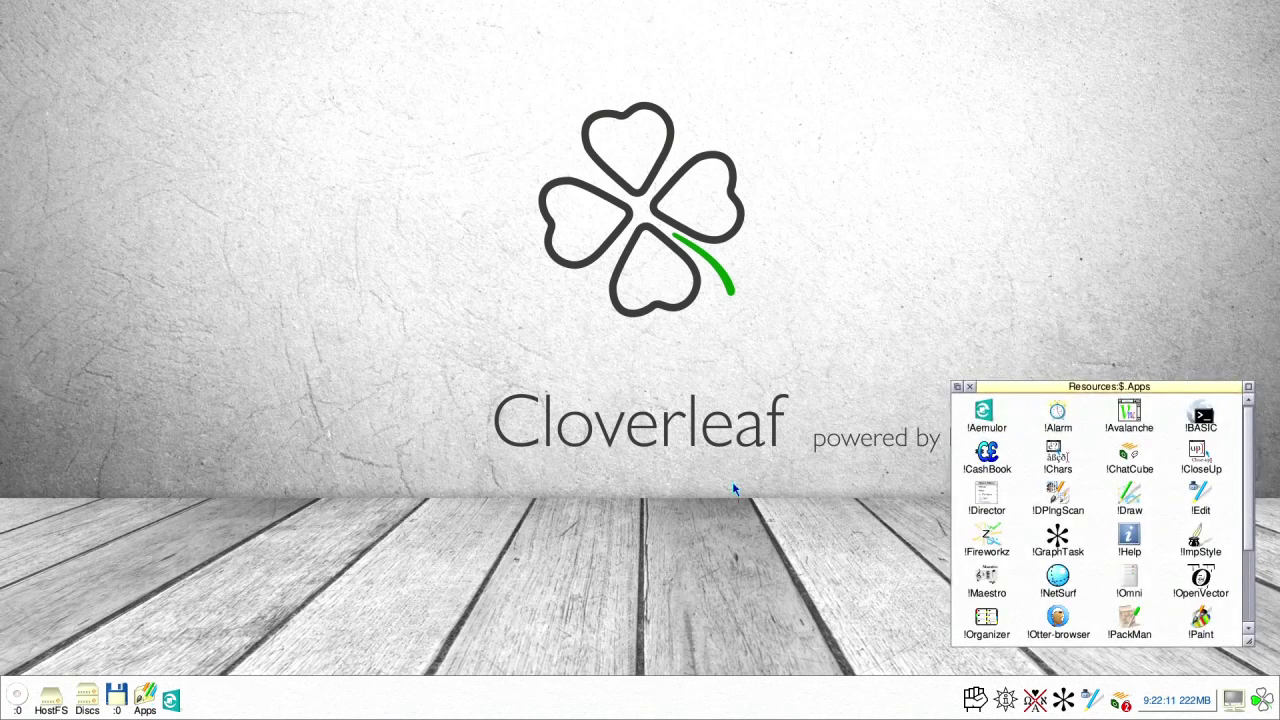
left_click_drag(990, 393, 138, 128)
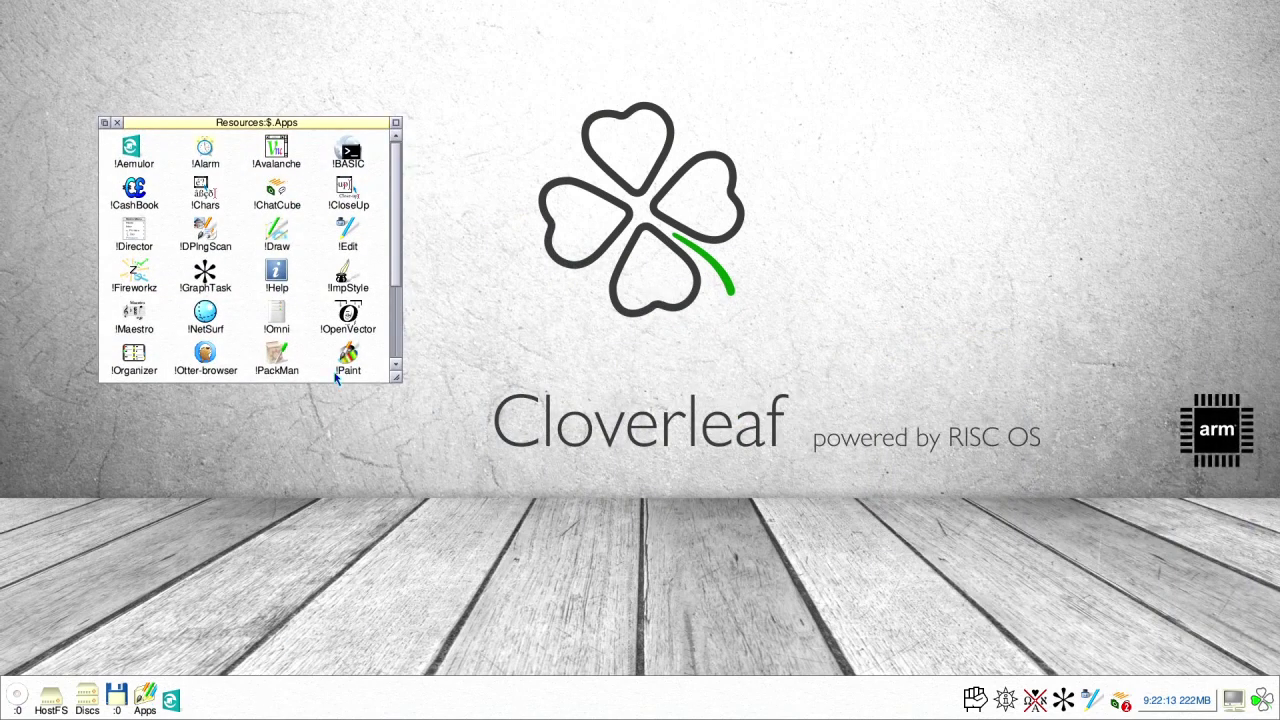
left_click_drag(398, 383, 427, 500)
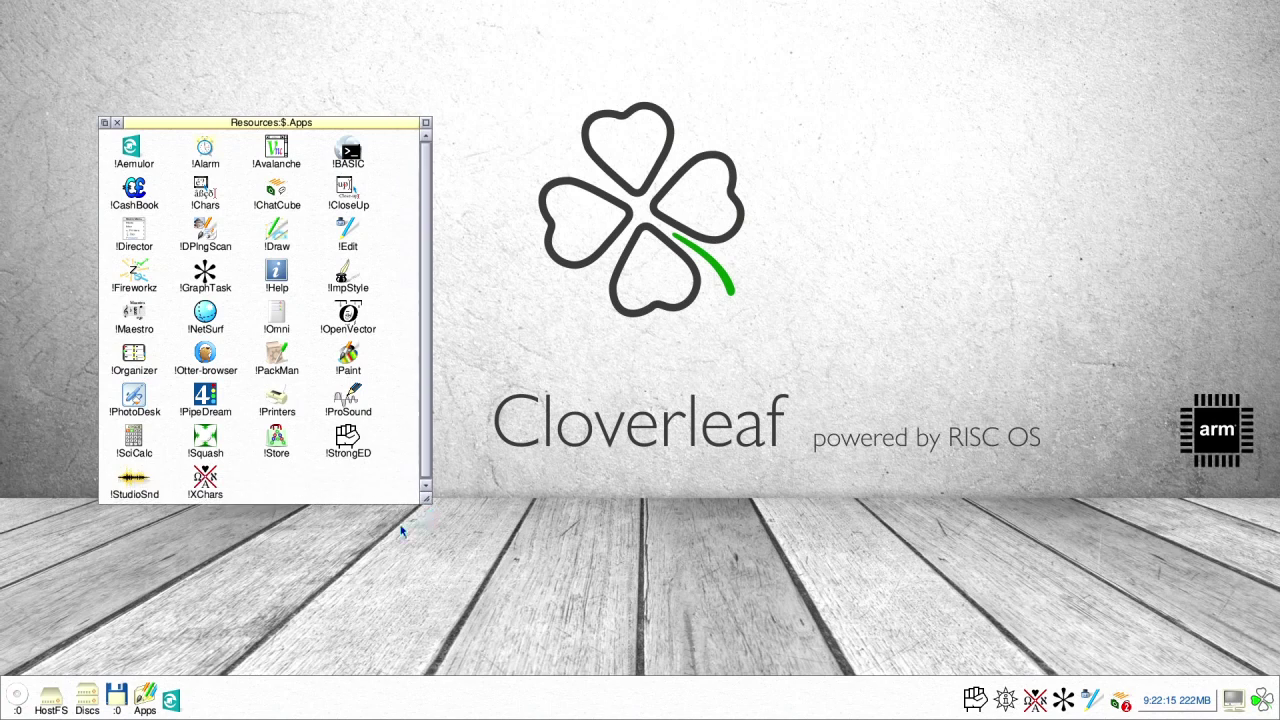
Step: Open the HostFS root directory, move its window away from the Apps window, and open the Demo files directory
left_click(47, 705)
left_click_drag(97, 389, 710, 353)
left_click(664, 418)
double_click(656, 418)
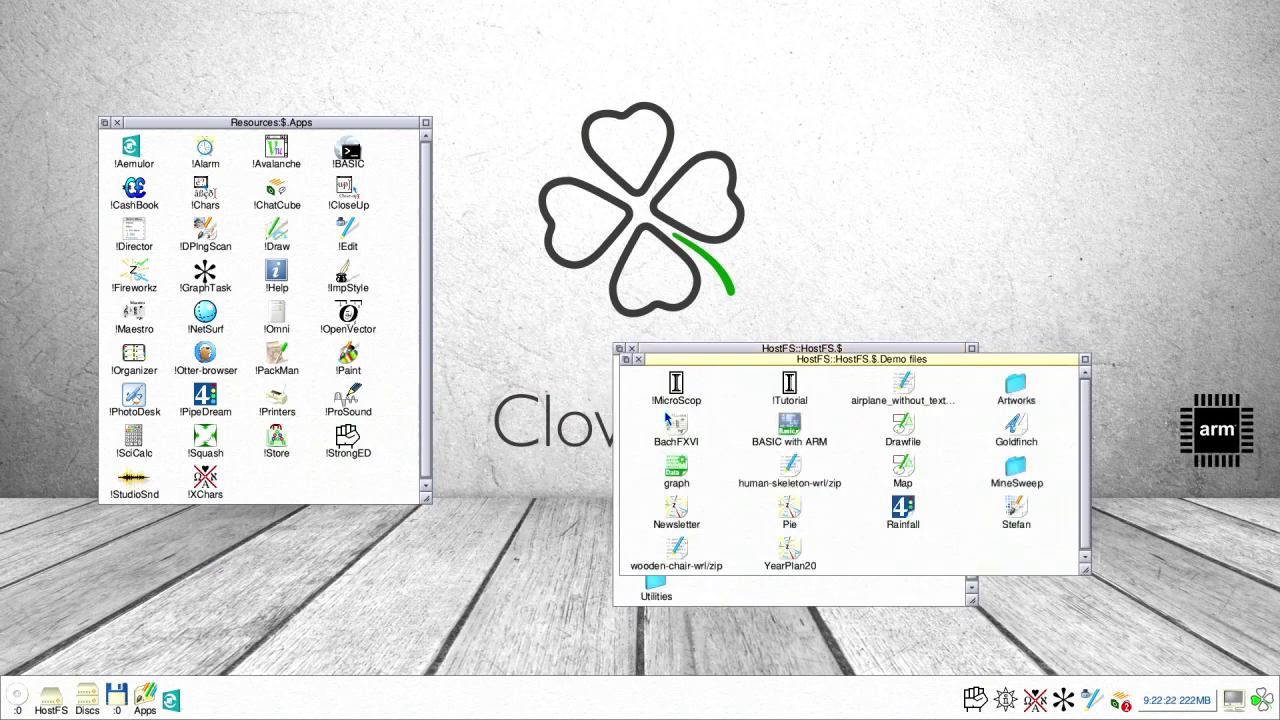
Step: Load the BASIC with ARM file into StrongED and reposition its window in the upper-right area of the desktop
left_click(789, 430)
left_click_drag(789, 430, 975, 698)
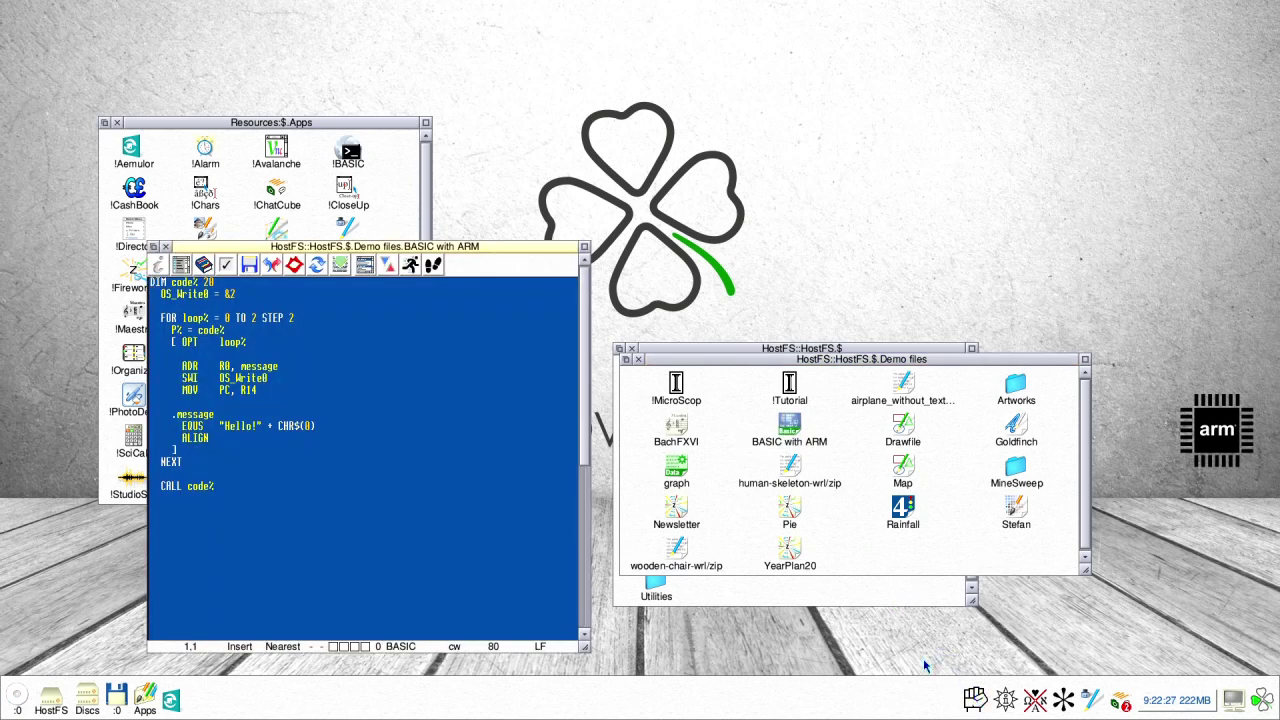
left_click_drag(490, 249, 972, 36)
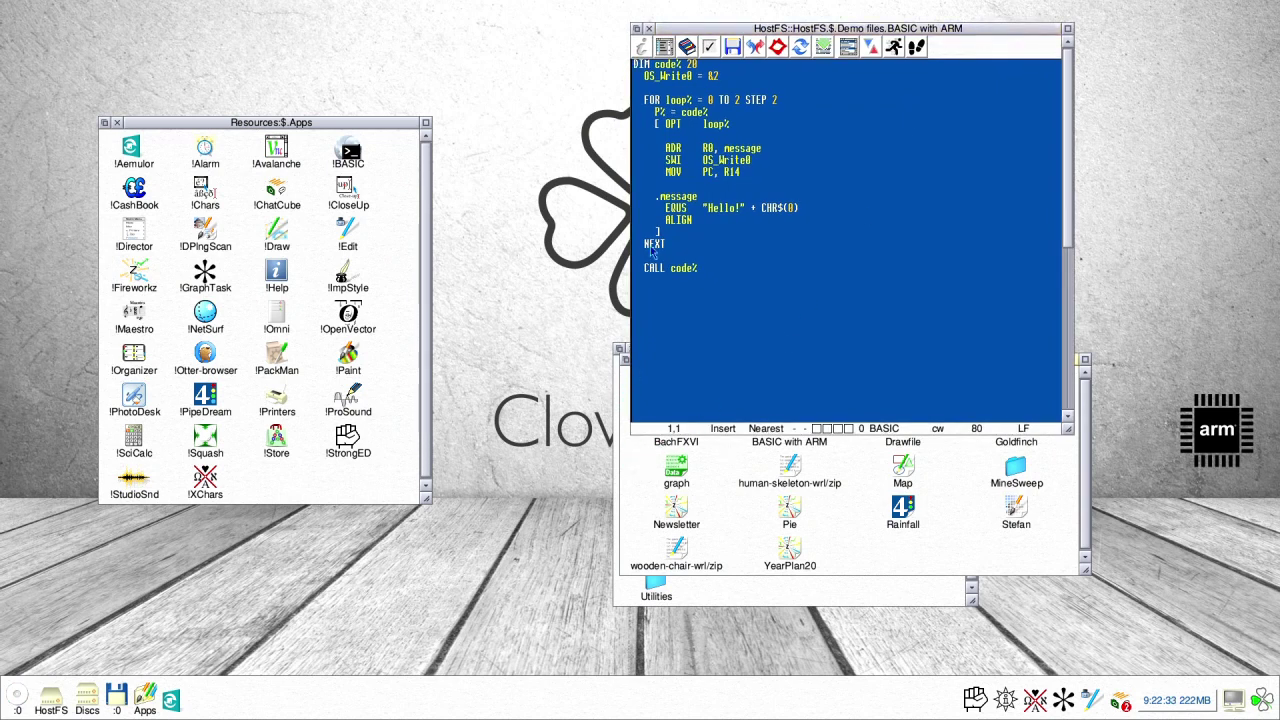
left_click_drag(668, 38, 753, 37)
Step: Open the portrait picture and the Map drawing from Demo files, and enlarge the map window to full size
left_click(655, 370)
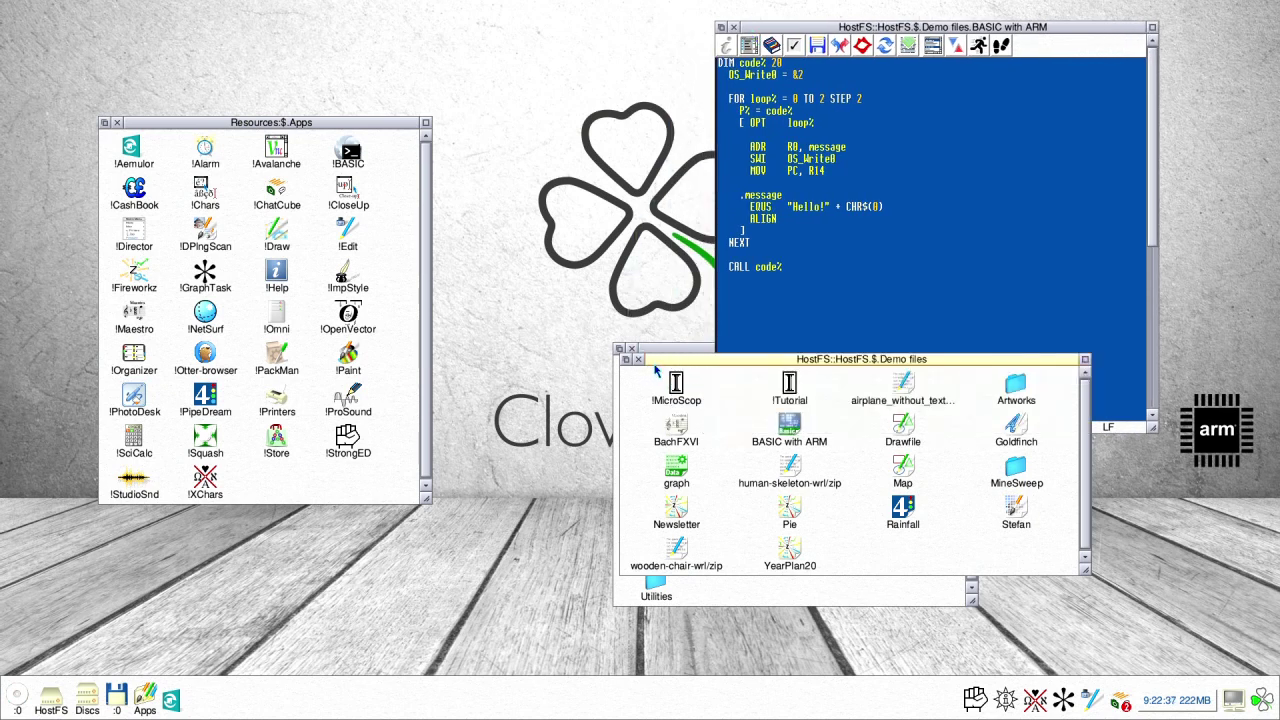
double_click(1012, 512)
double_click(910, 474)
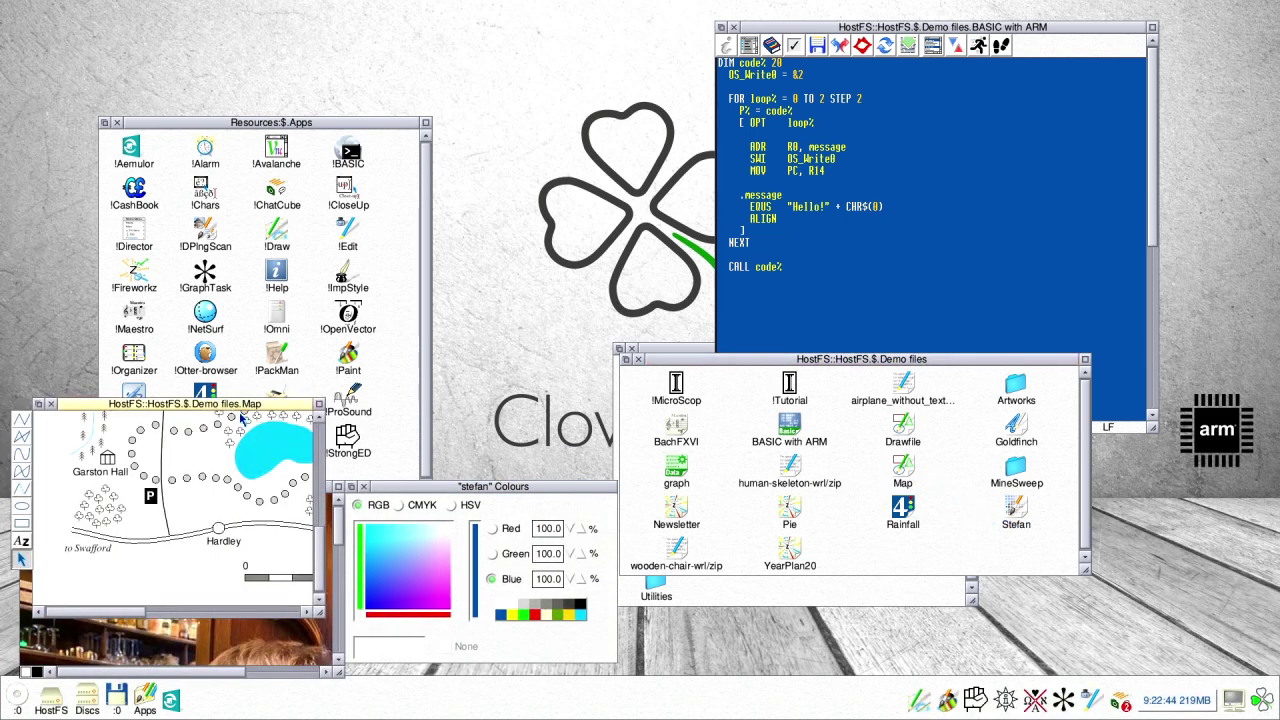
left_click(319, 405)
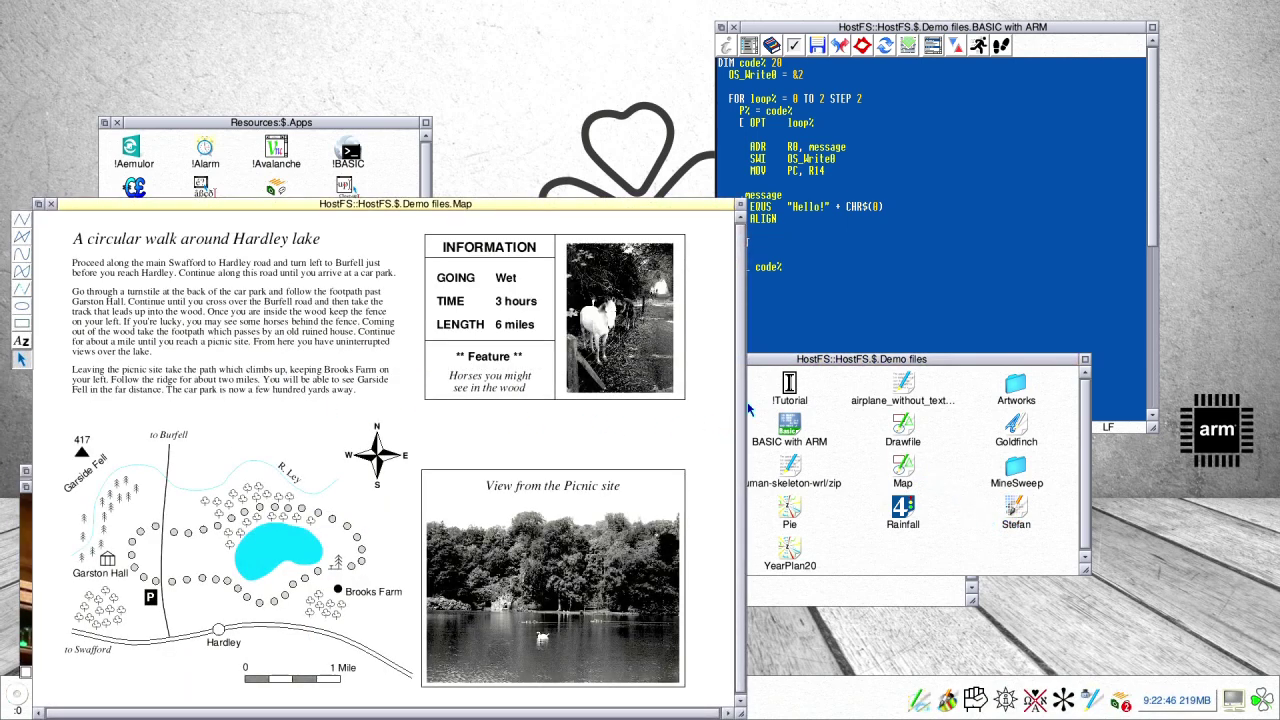
Step: Move the Demo files window clear of the map and open the BachFXVI music file
left_click_drag(769, 362, 889, 378)
double_click(797, 443)
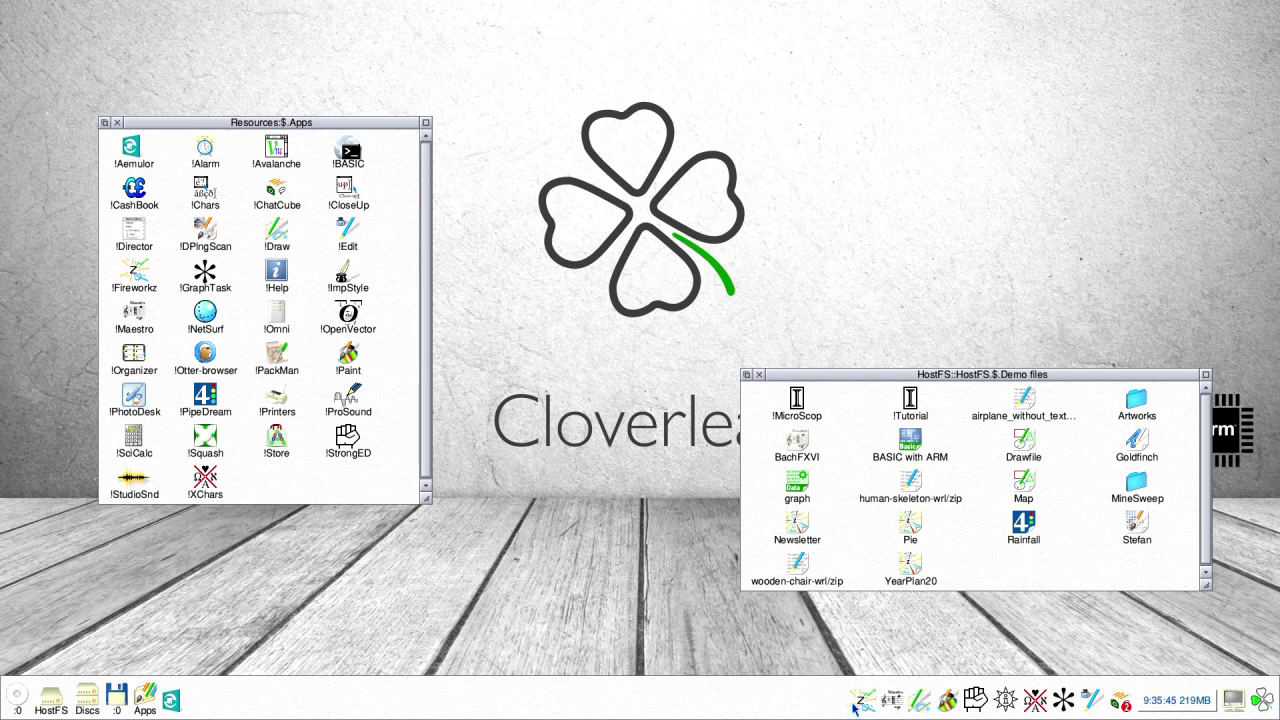
Step: Create a new Fireworkz document from the Letter template and enter the text "once upon a time....."
left_click(862, 700)
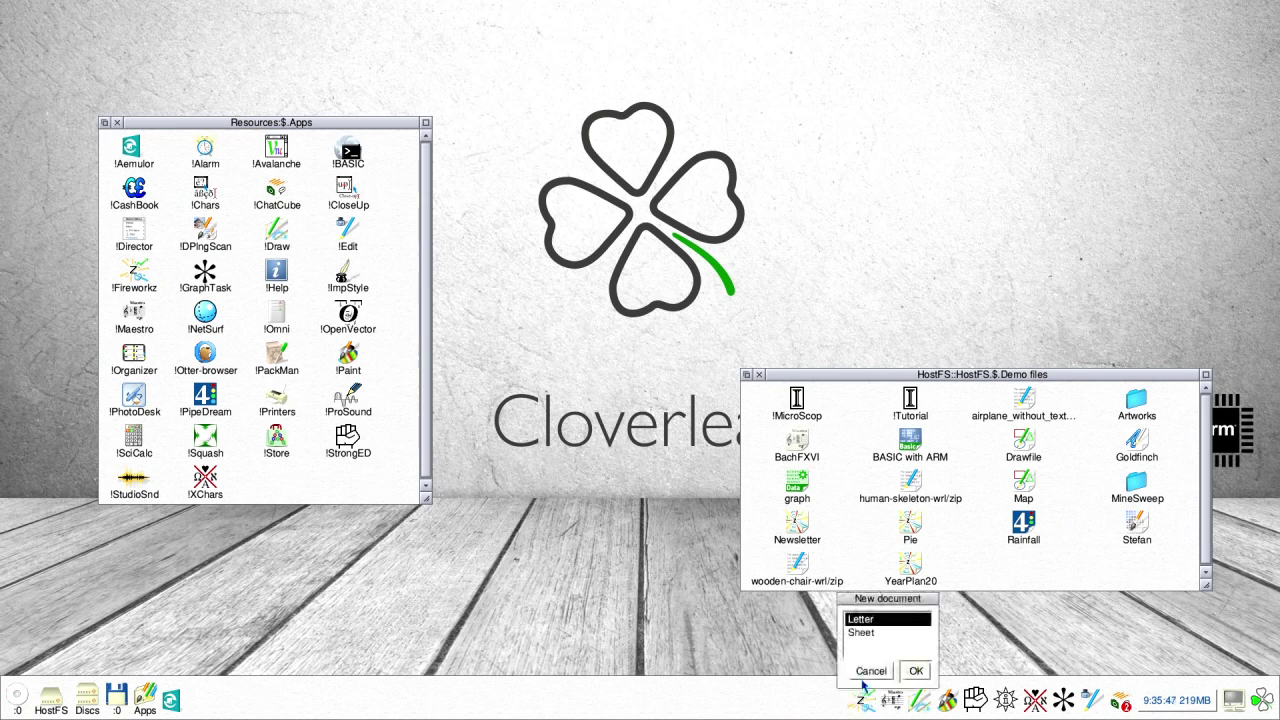
left_click(862, 633)
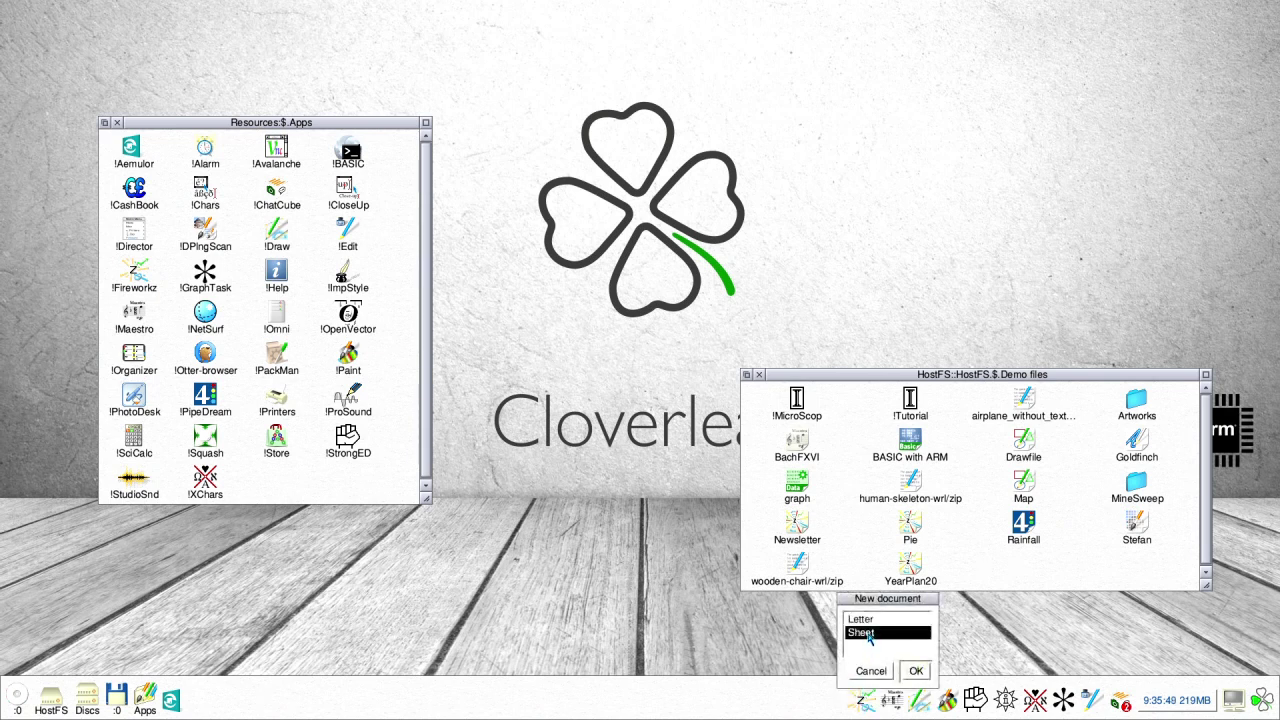
left_click(873, 621)
left_click(905, 669)
type("once upon a time.....")
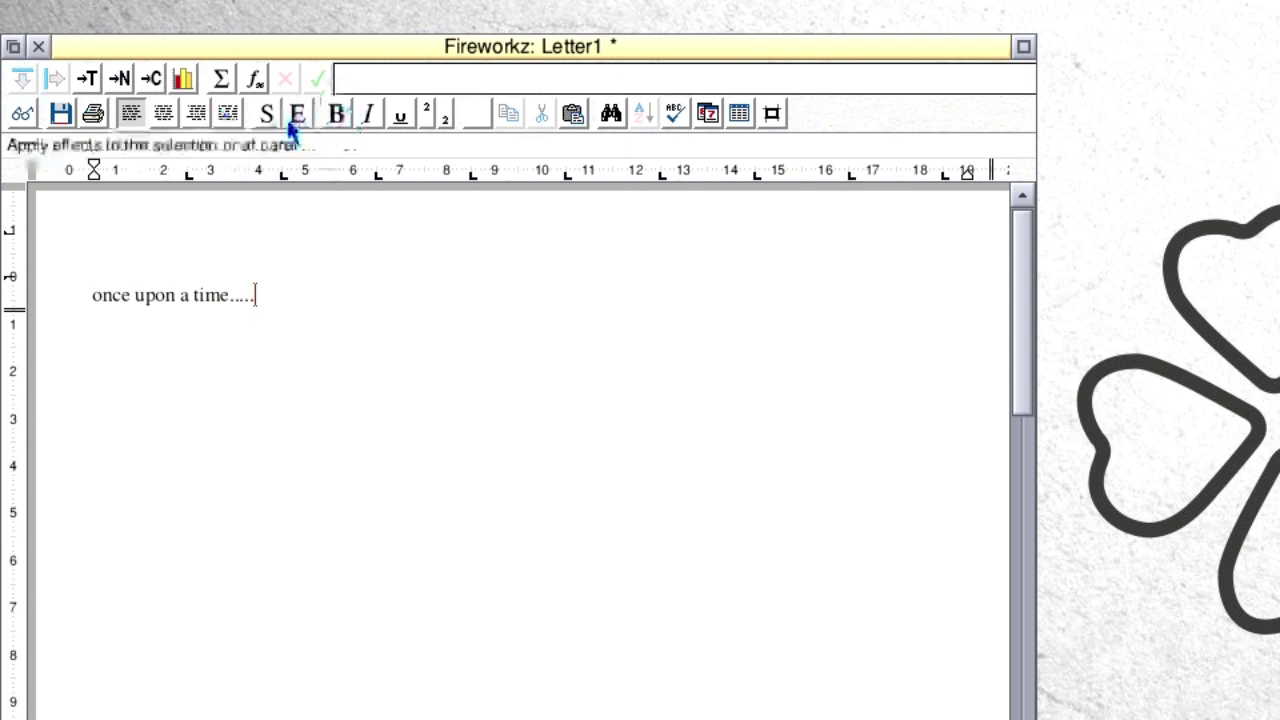
Step: Select the "once upon a time....." line and put a green box with all lines around it
middle_click(355, 452)
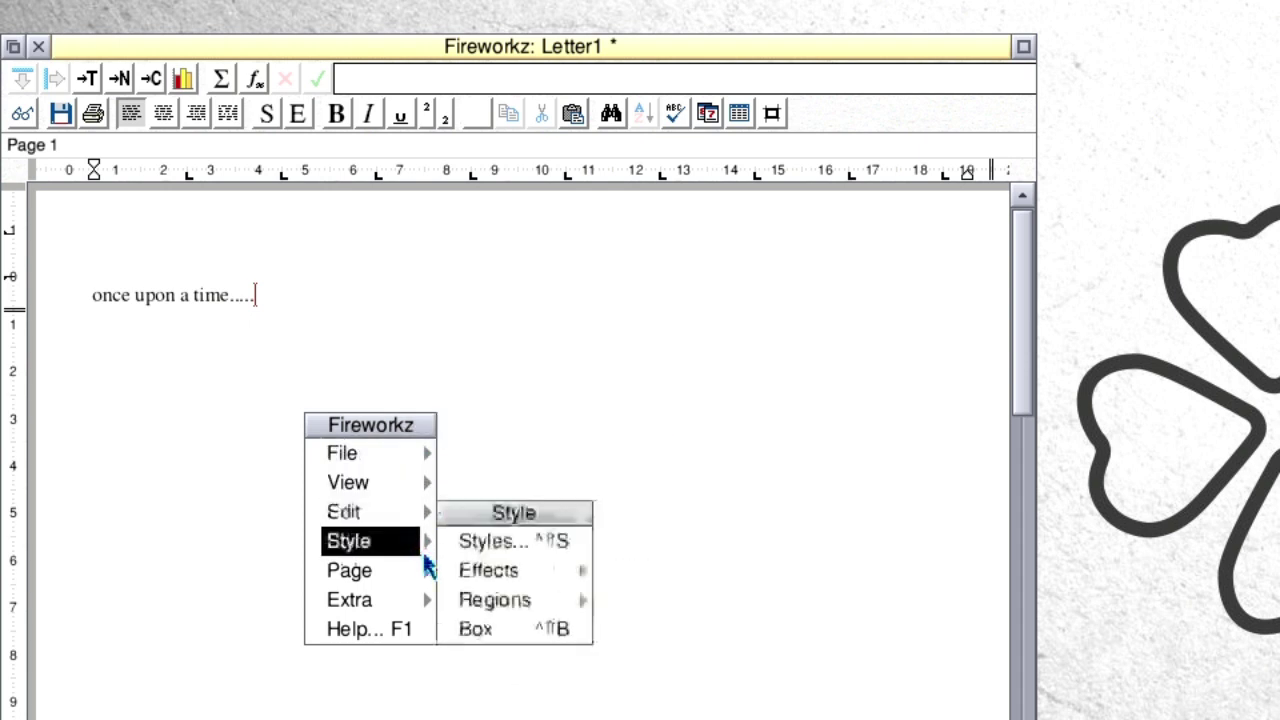
left_click_drag(310, 312, 91, 314)
left_click(771, 113)
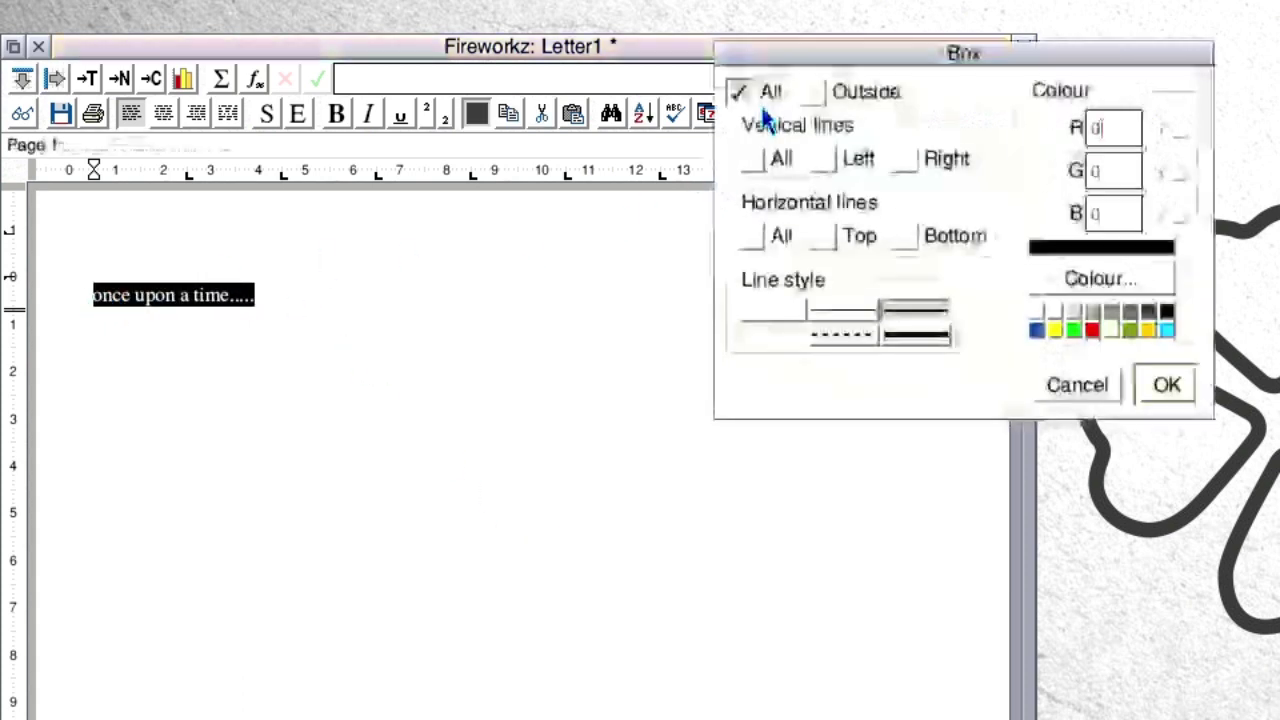
left_click(1075, 331)
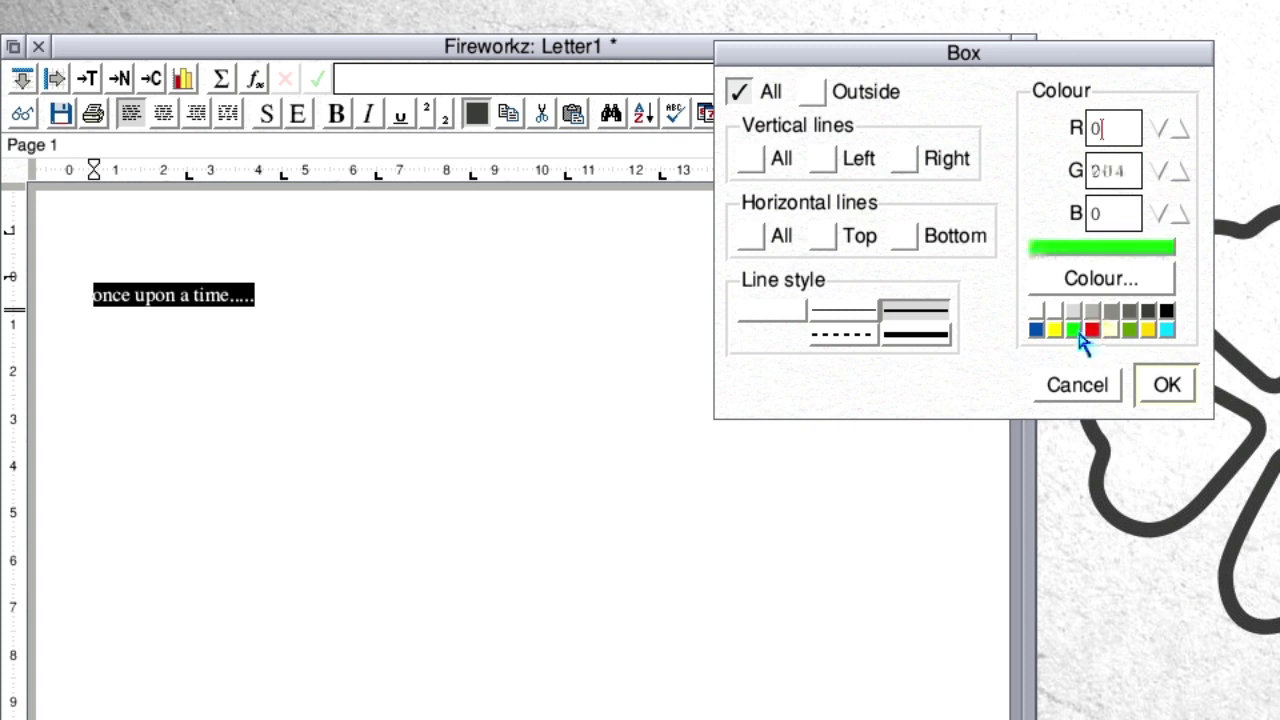
left_click(1162, 388)
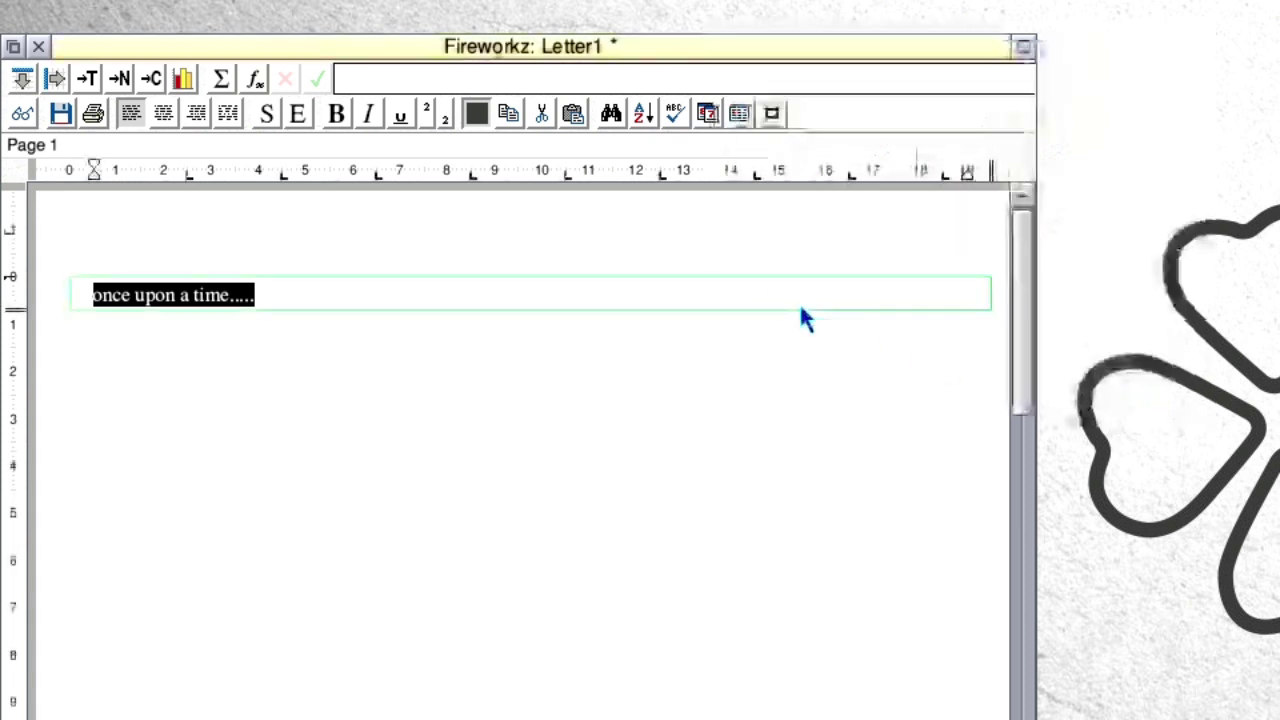
left_click(530, 381)
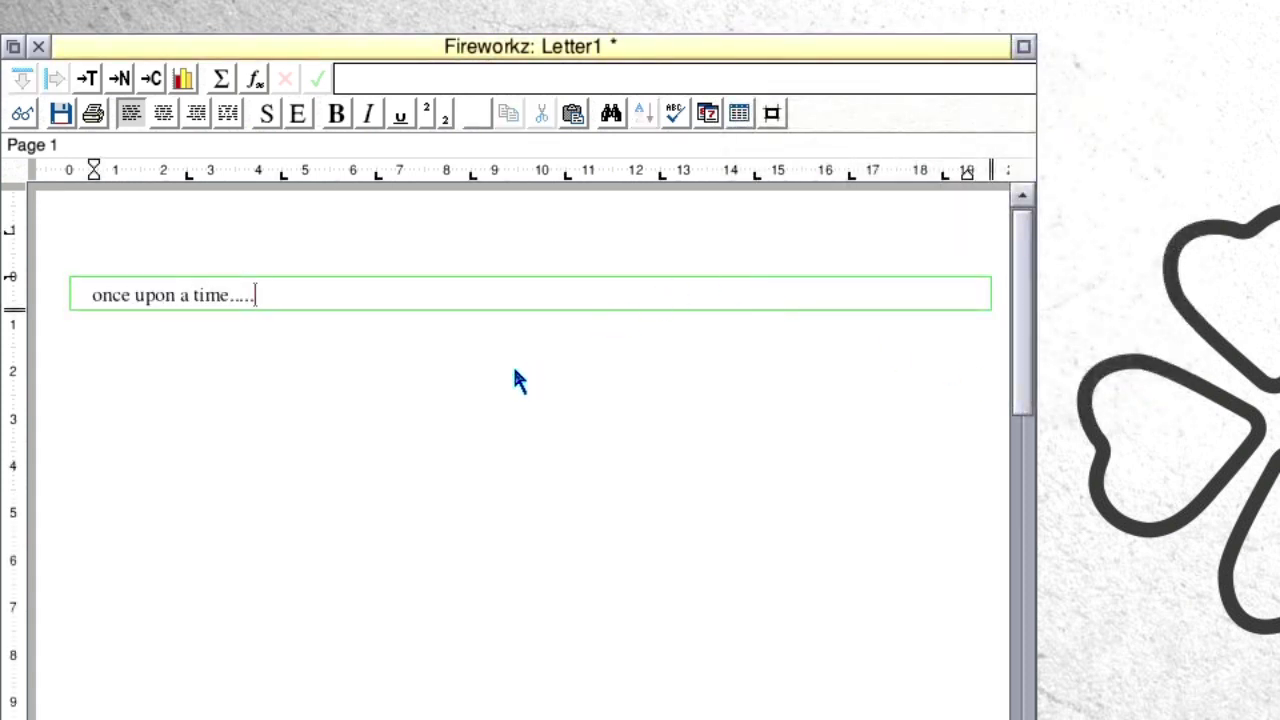
Step: Insert a table of four columns and nine rows on a new line below the boxed text and view the chart types
key("Return")
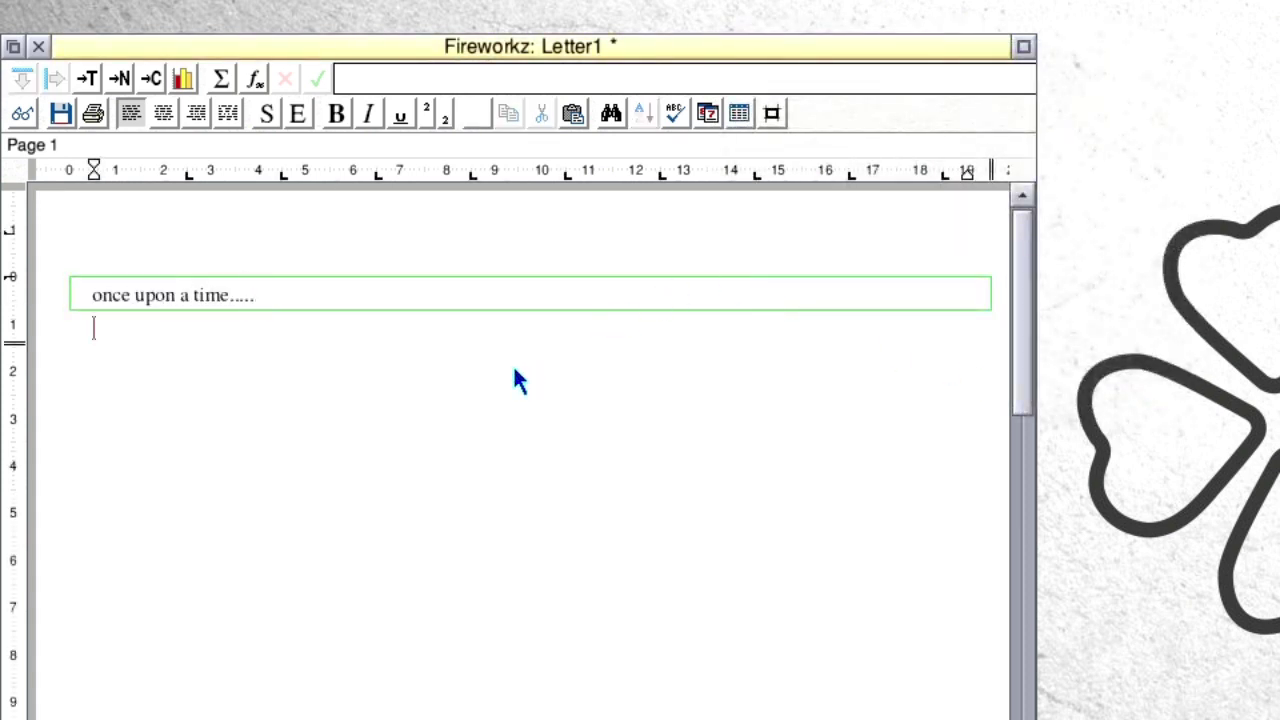
left_click(740, 115)
left_click(972, 202)
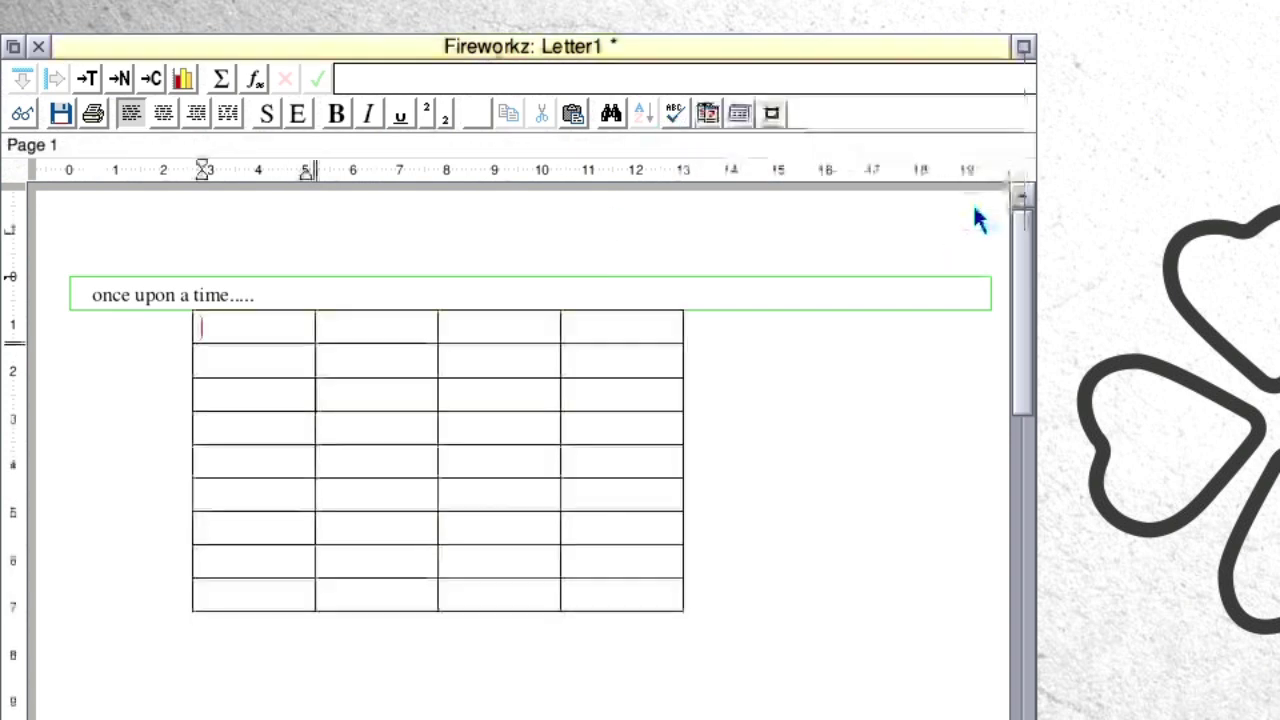
left_click(182, 82)
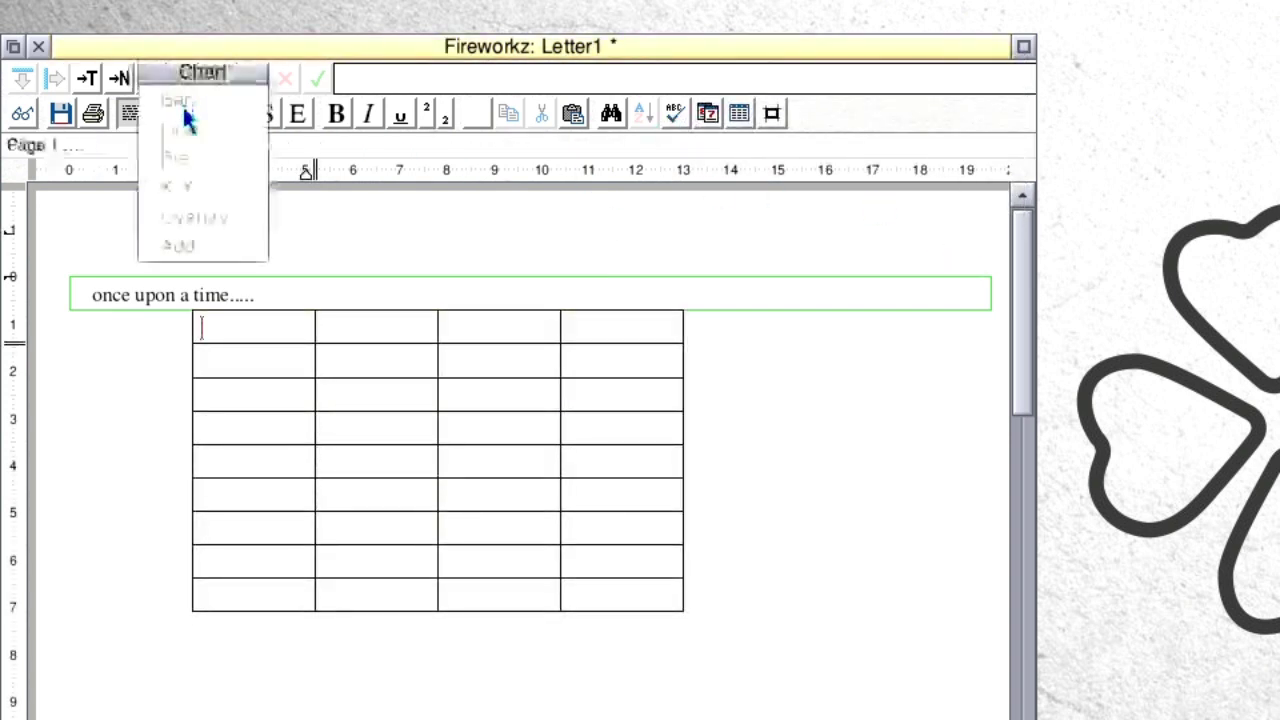
left_click(335, 250)
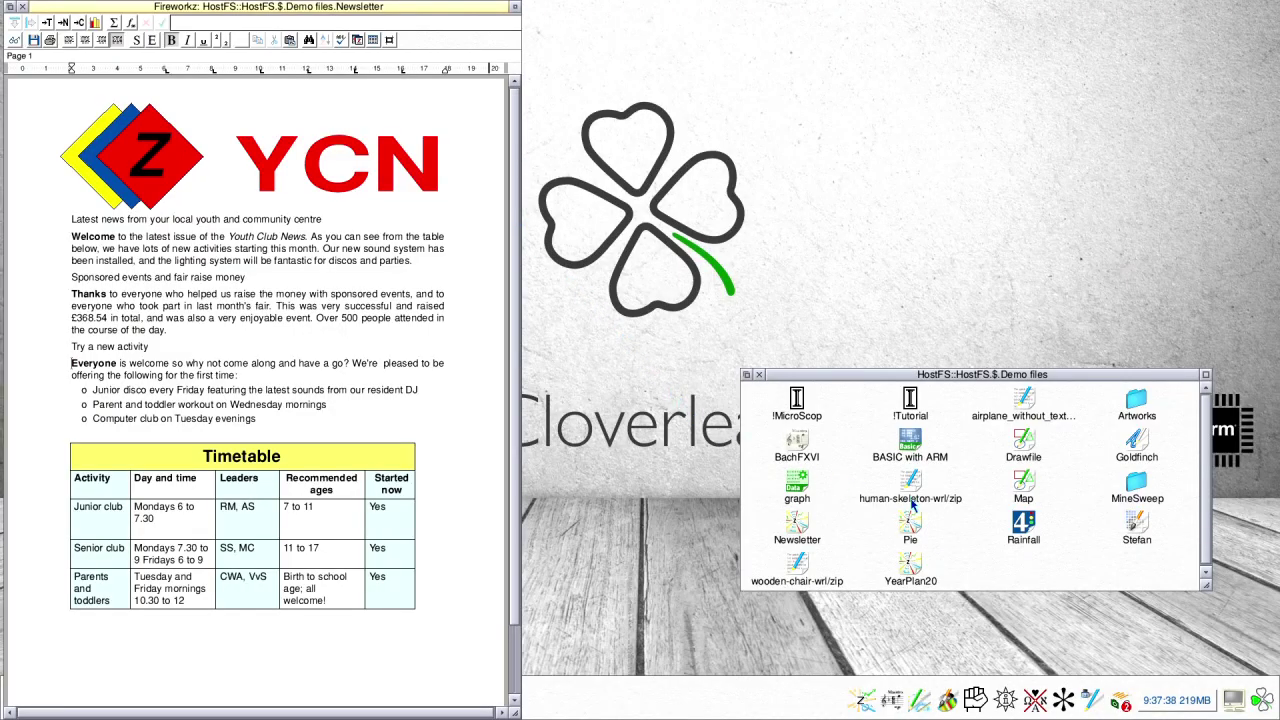
Step: Open the Pie document from Demo files, enlarge its window to full size, and open the YearPlan20 document
double_click(912, 536)
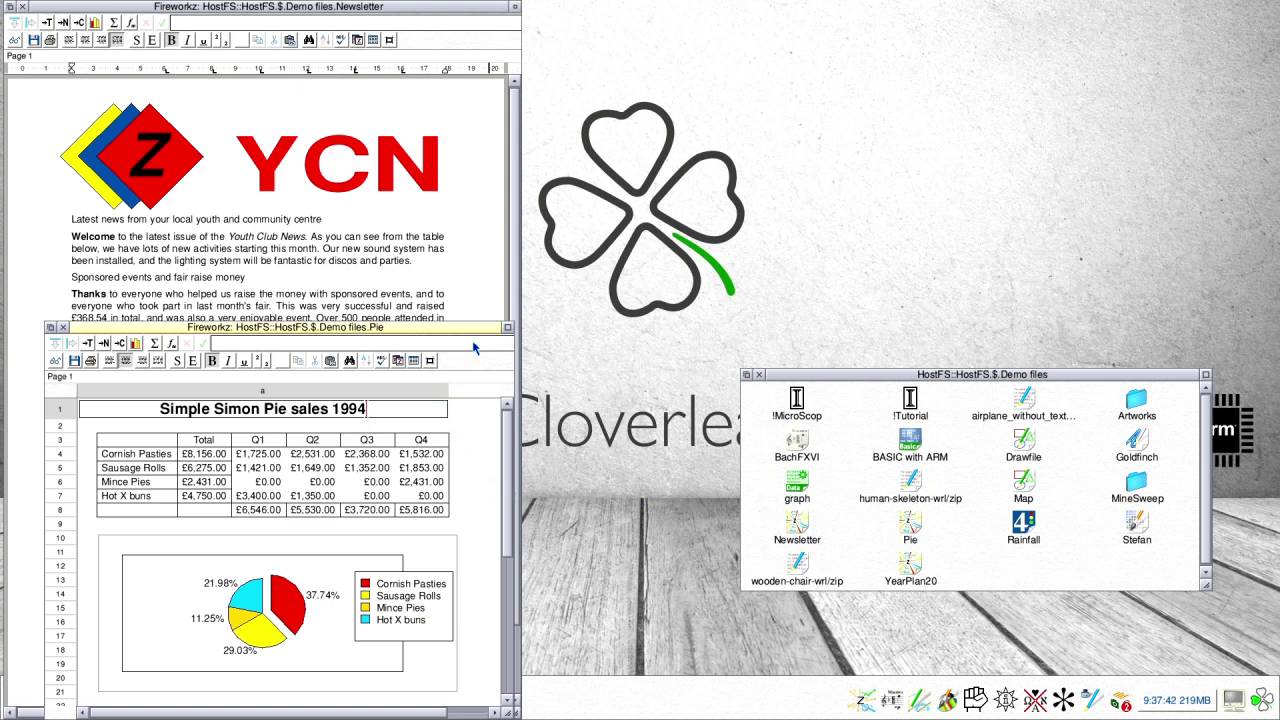
left_click(506, 333)
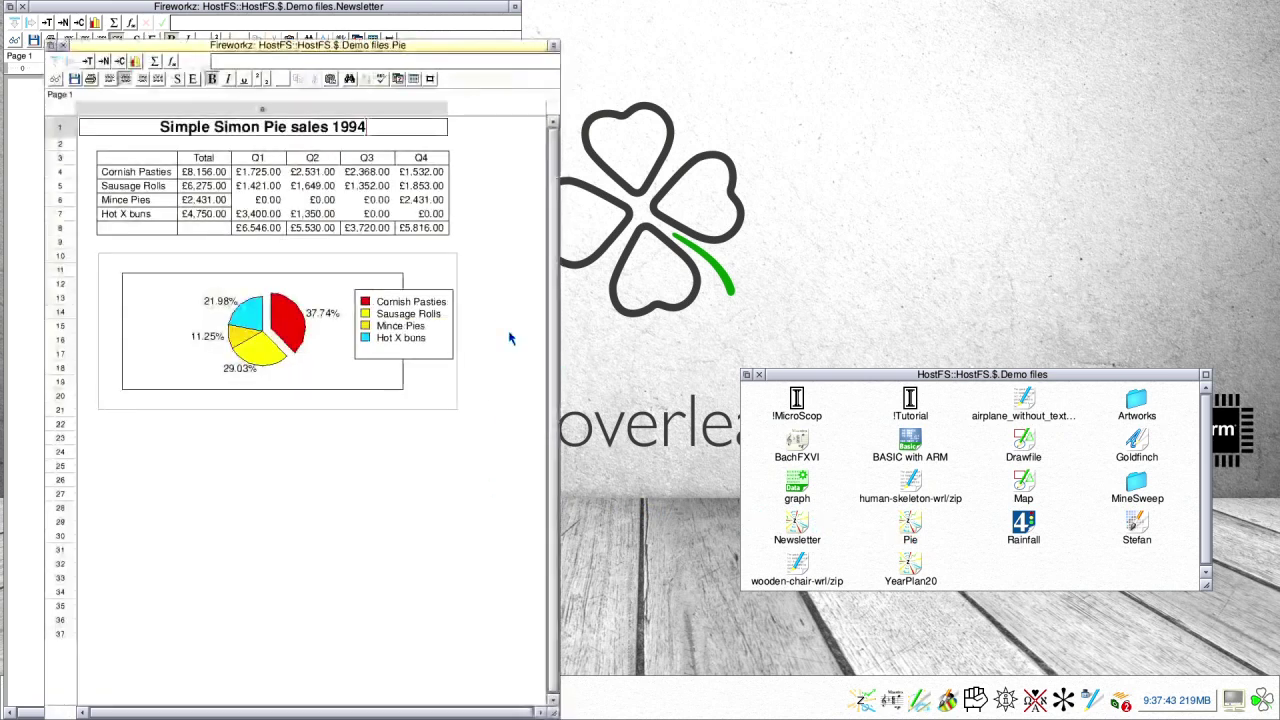
double_click(912, 566)
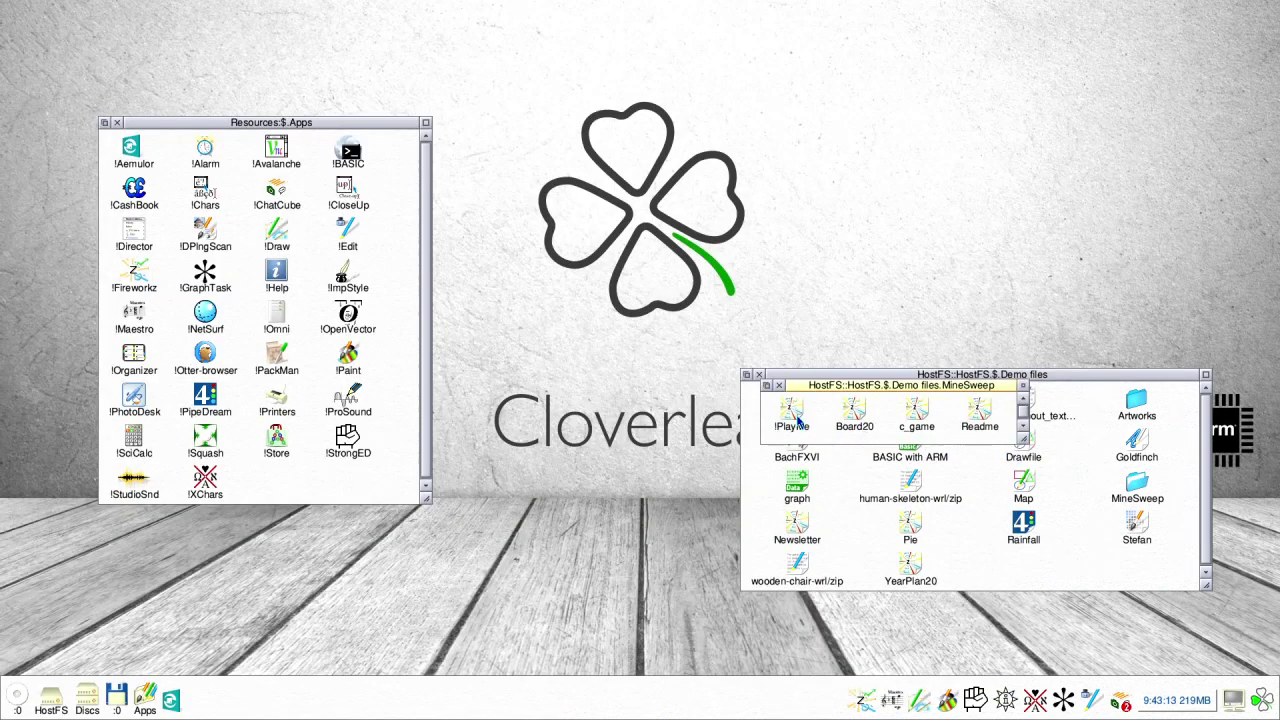
Step: Open the !PlayMe document from the MineSweep folder and reveal several squares on the Board20 minesweeper grid
double_click(792, 414)
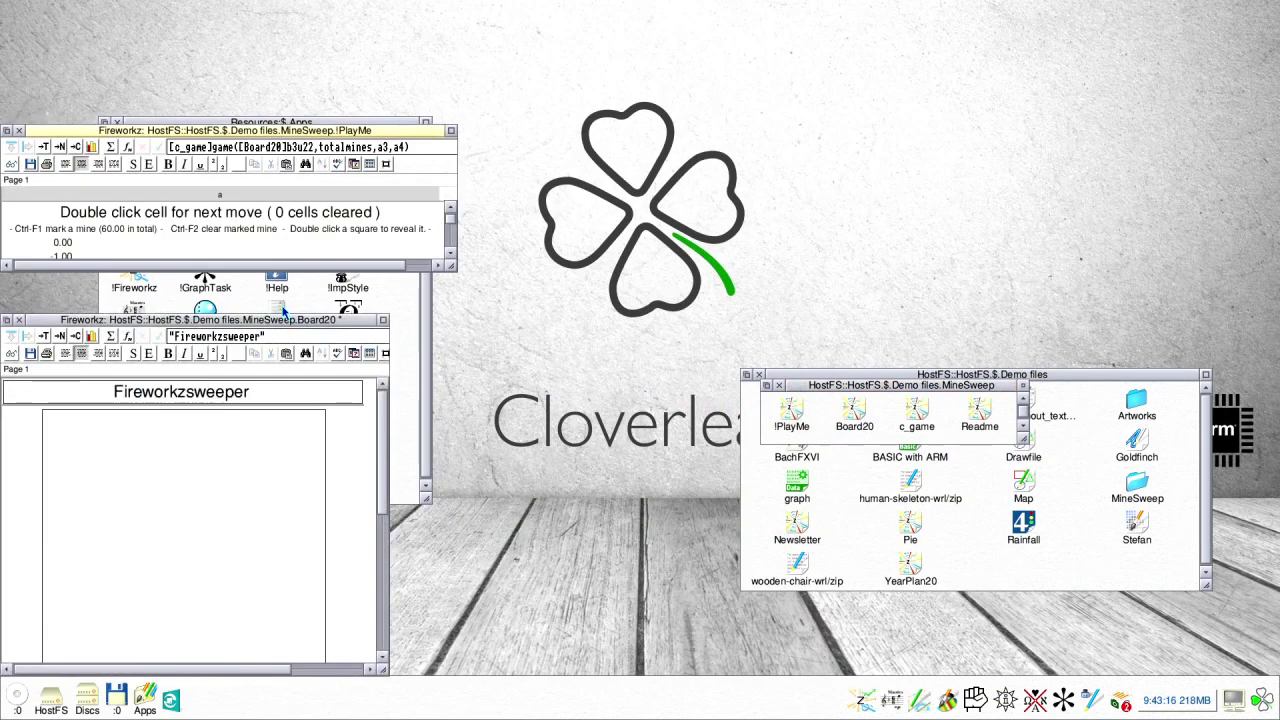
left_click_drag(283, 316, 595, 266)
double_click(487, 453)
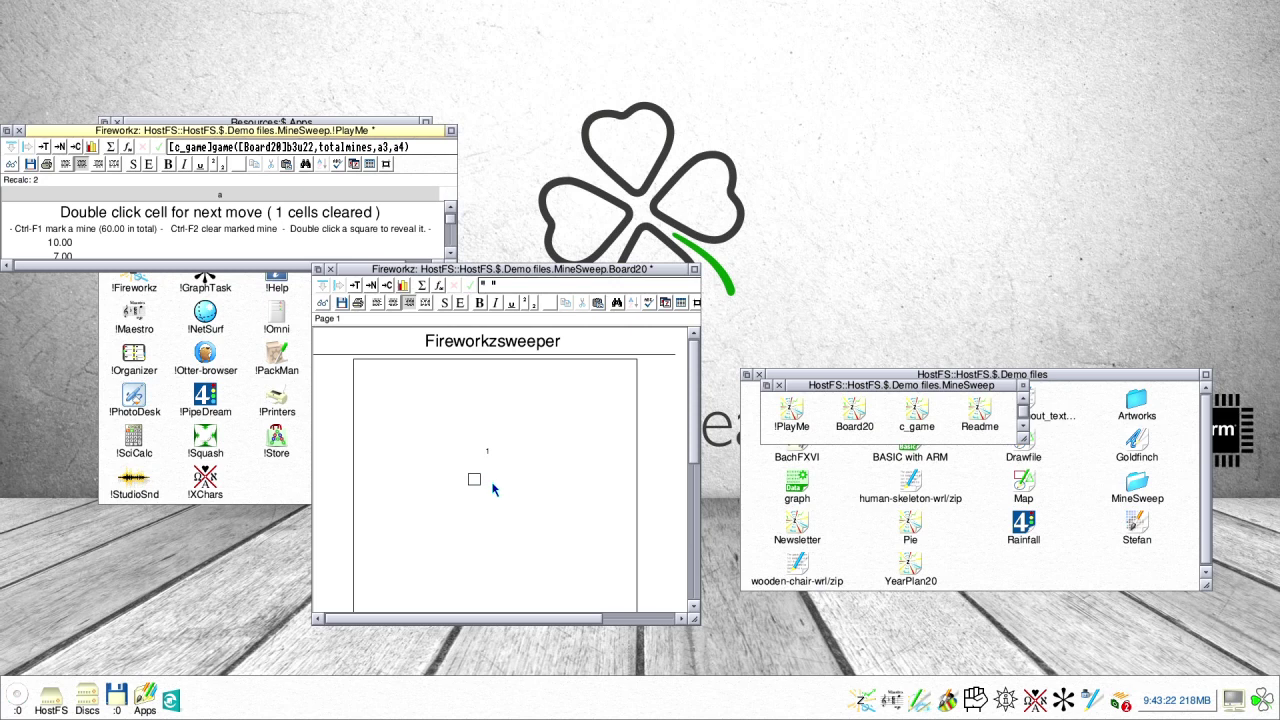
double_click(492, 484)
left_click(488, 497)
Step: Move the !PlayMe window clear of the c_game document and examine the game's custom function statements
left_click_drag(49, 133, 236, 108)
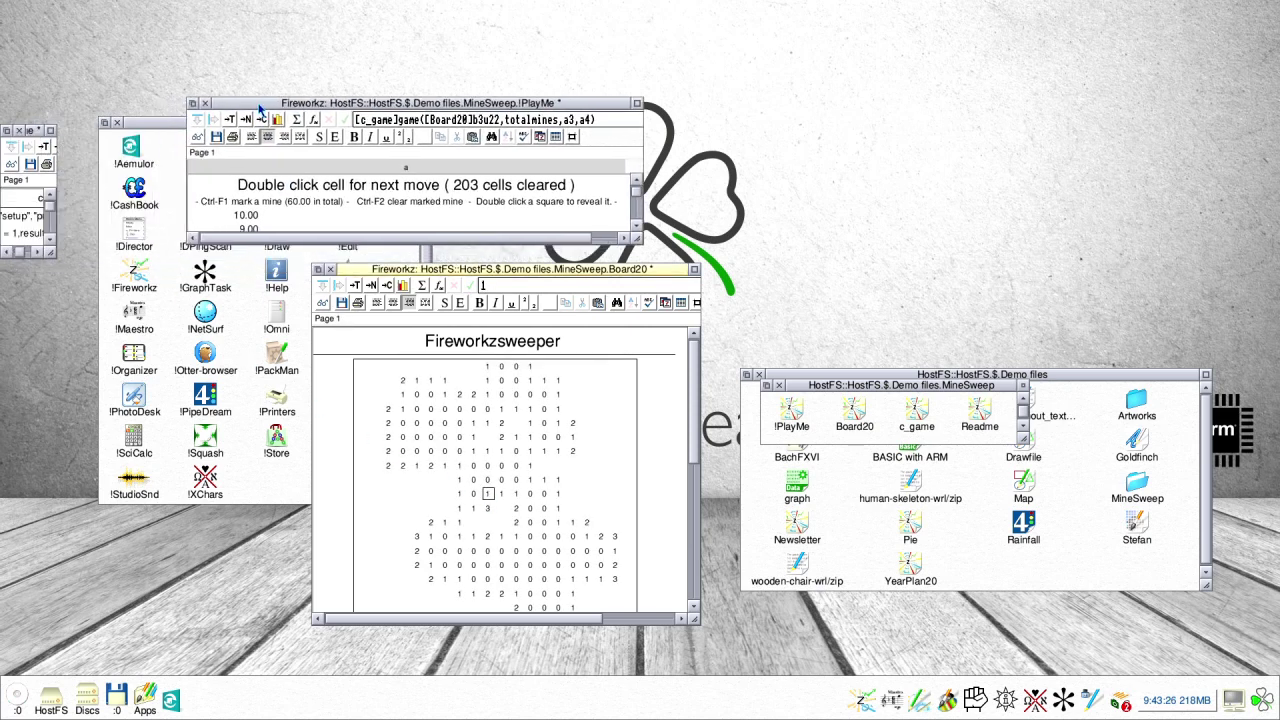
left_click(50, 130)
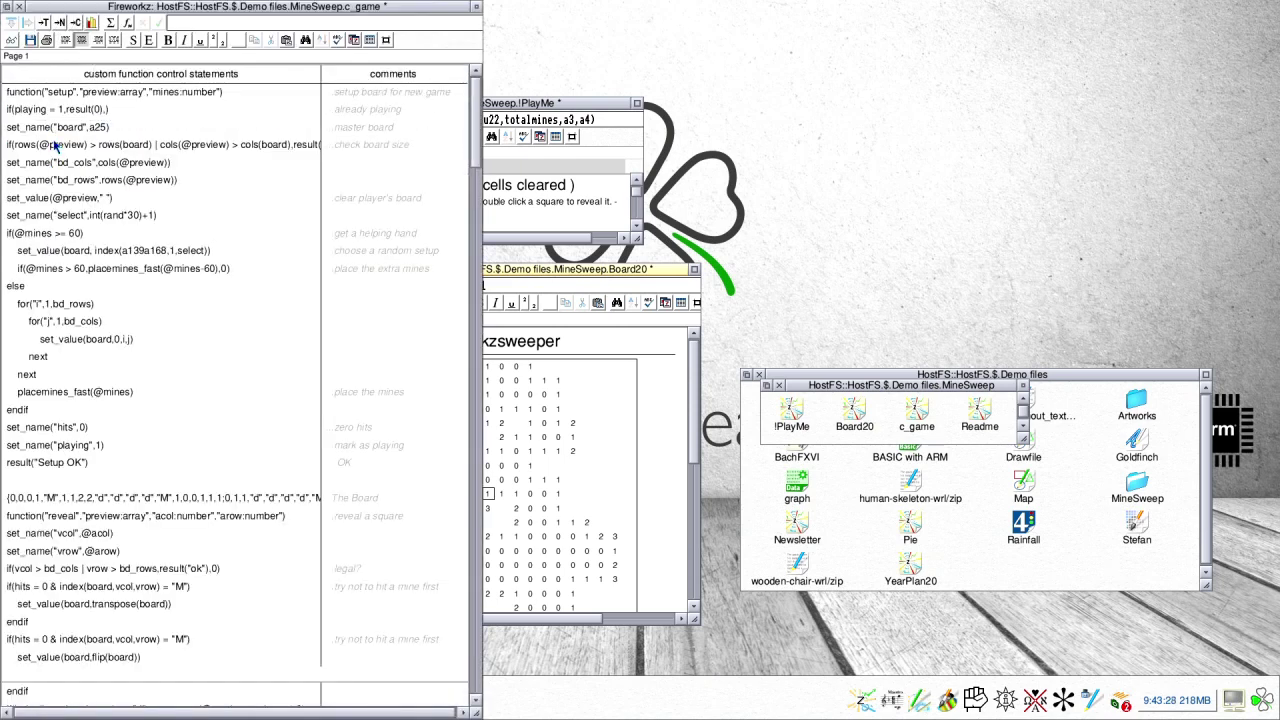
left_click_drag(476, 148, 468, 398)
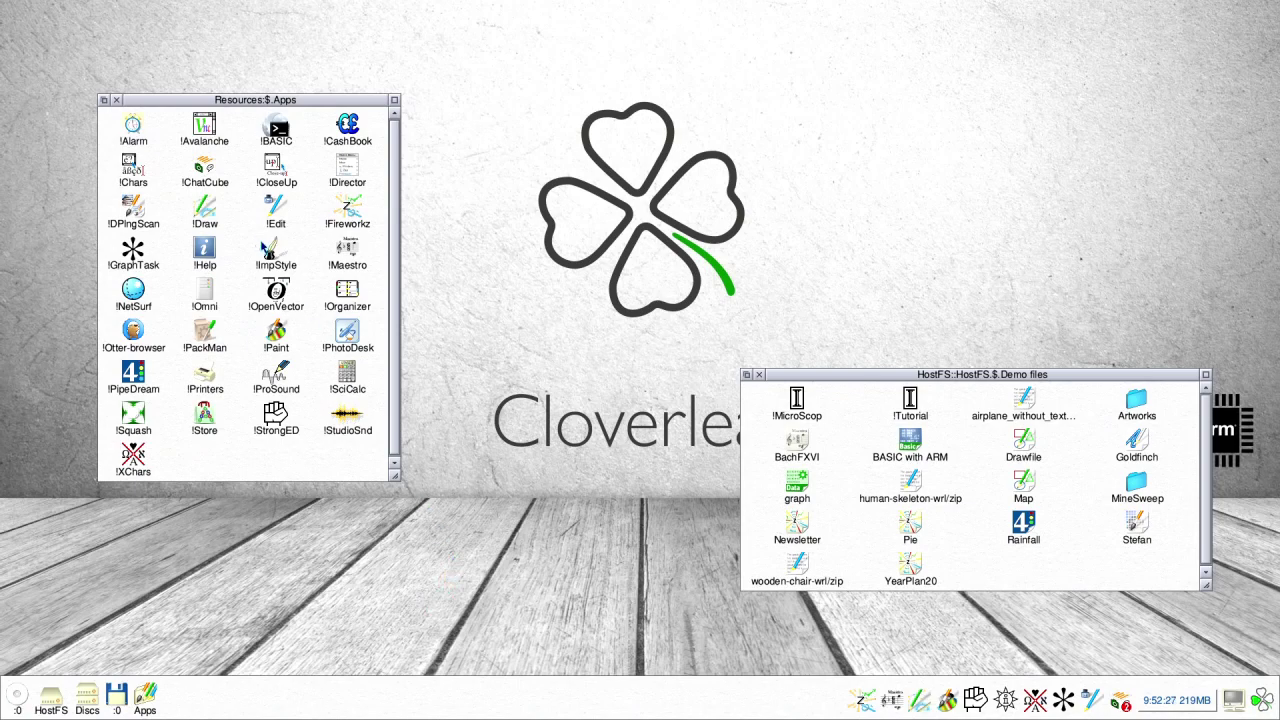
Step: Try to launch !ImpStyle, dismiss its error, and start AemulorRPC from the HostFS root directory
double_click(272, 250)
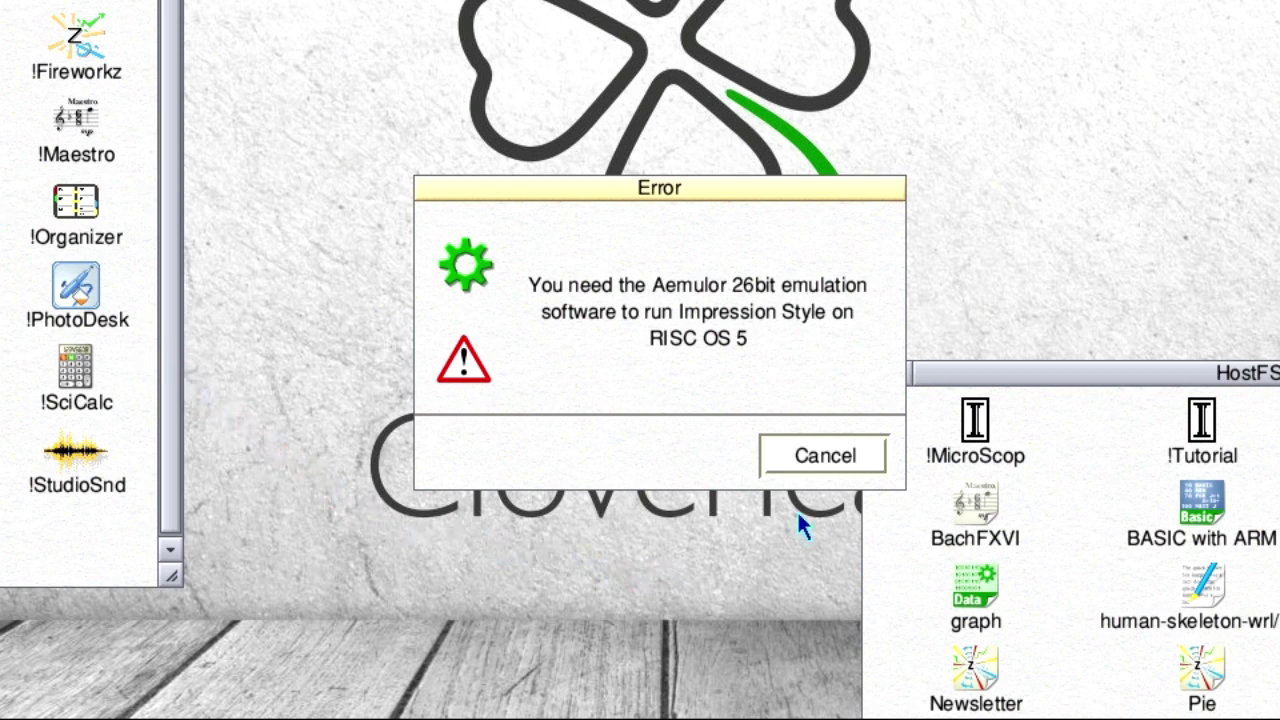
left_click(805, 471)
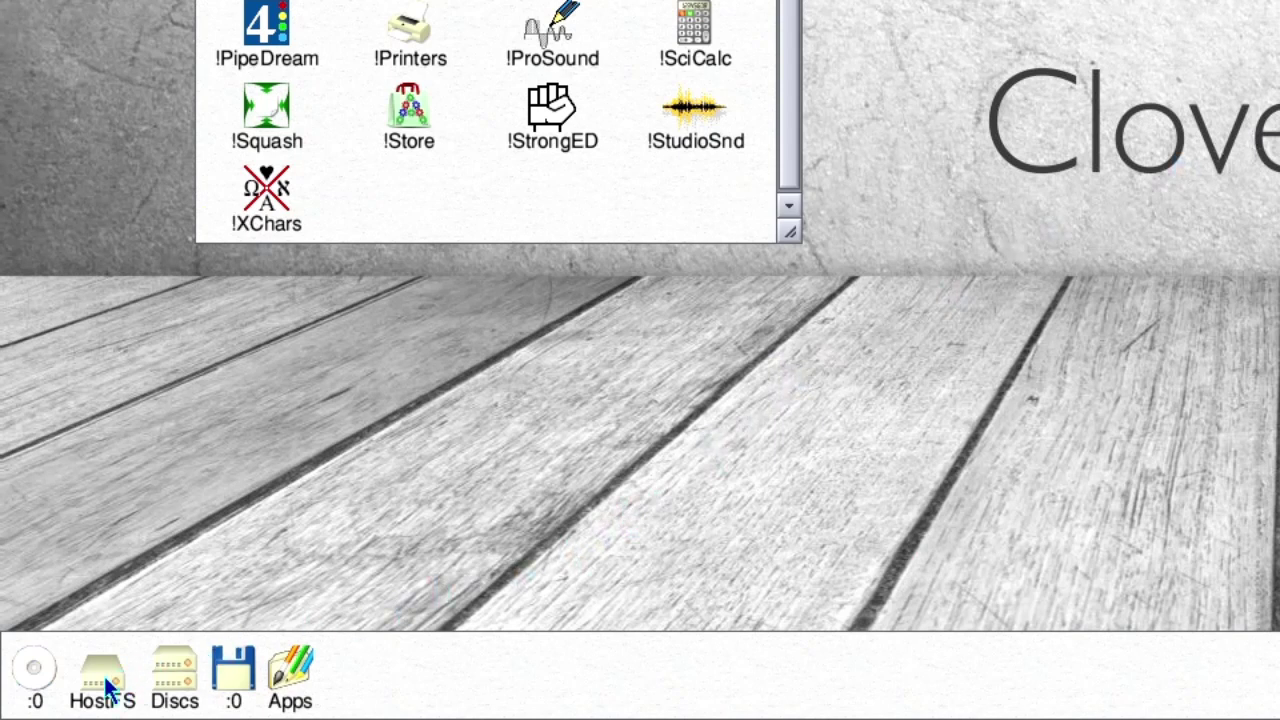
left_click(52, 700)
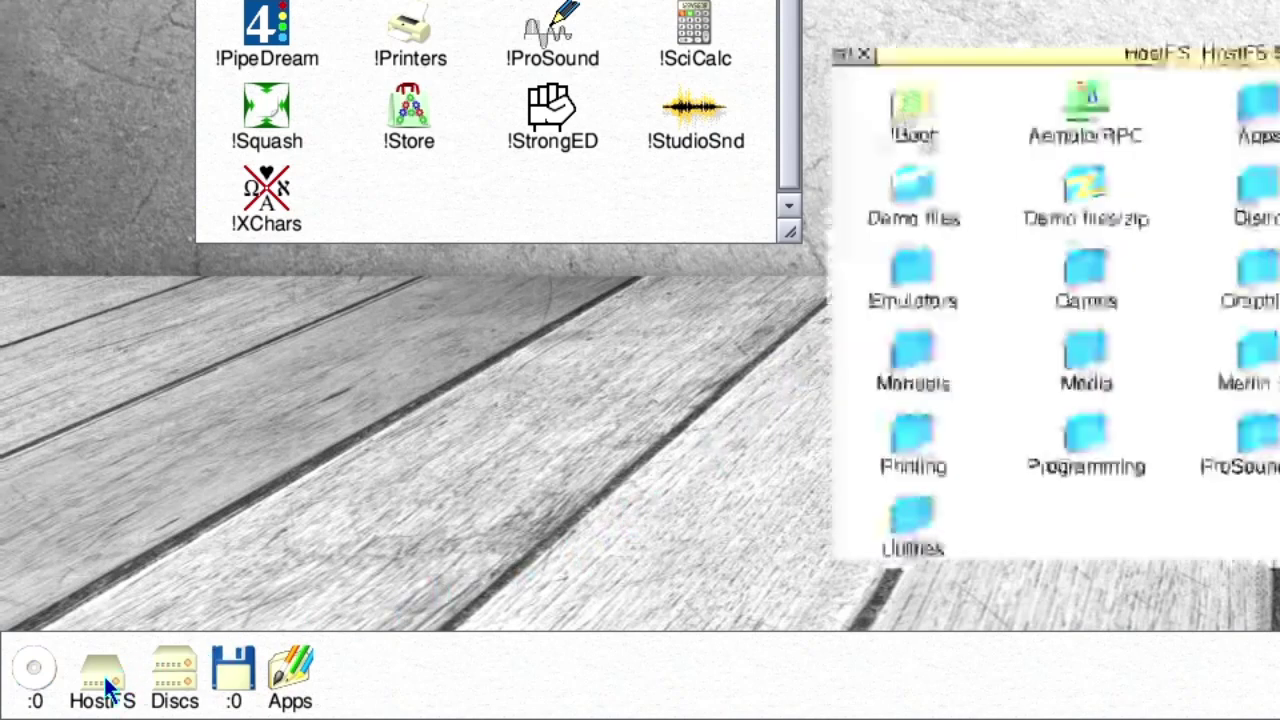
double_click(1045, 100)
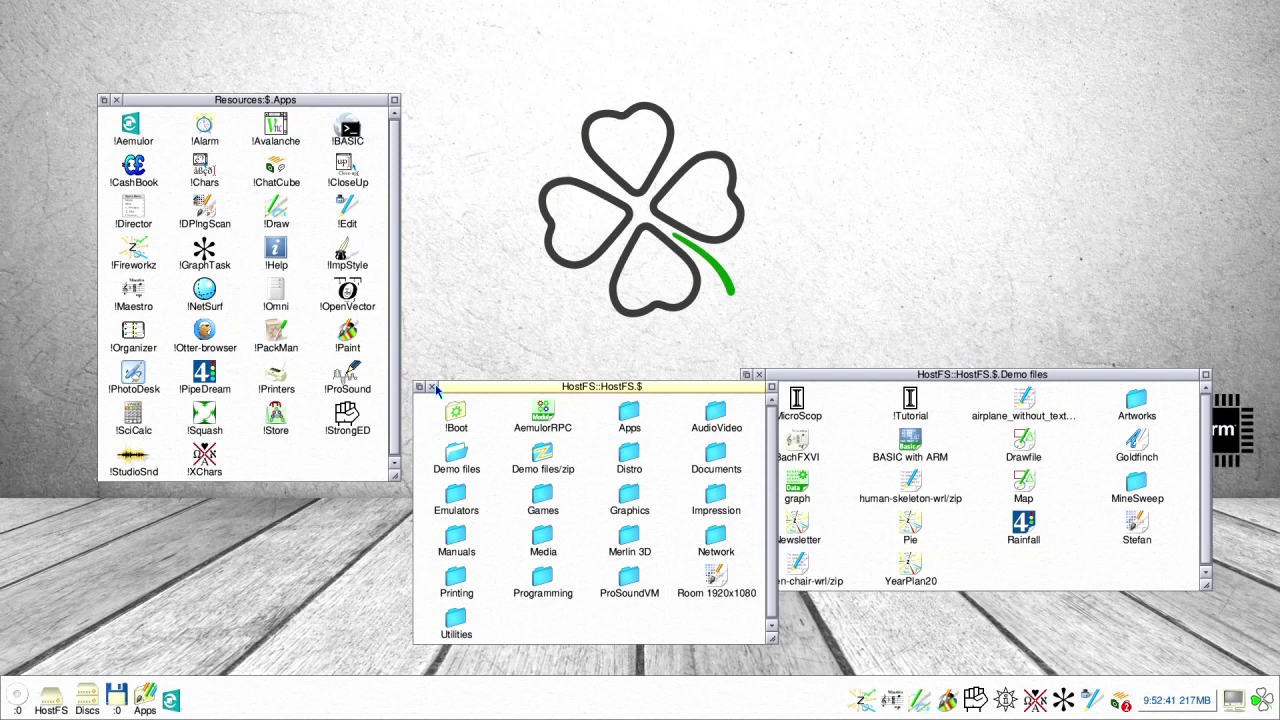
left_click(864, 53)
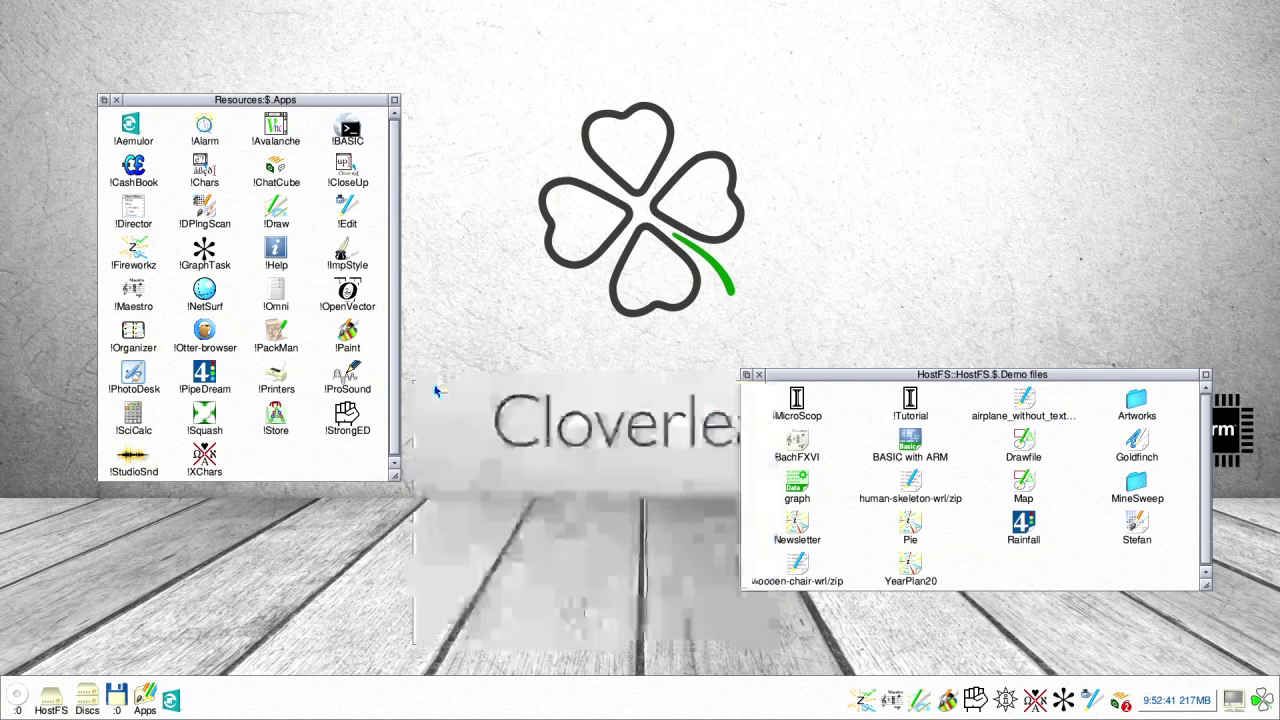
Step: Launch !ImpStyle and open the MicroScop demo document enlarged to full size
double_click(338, 256)
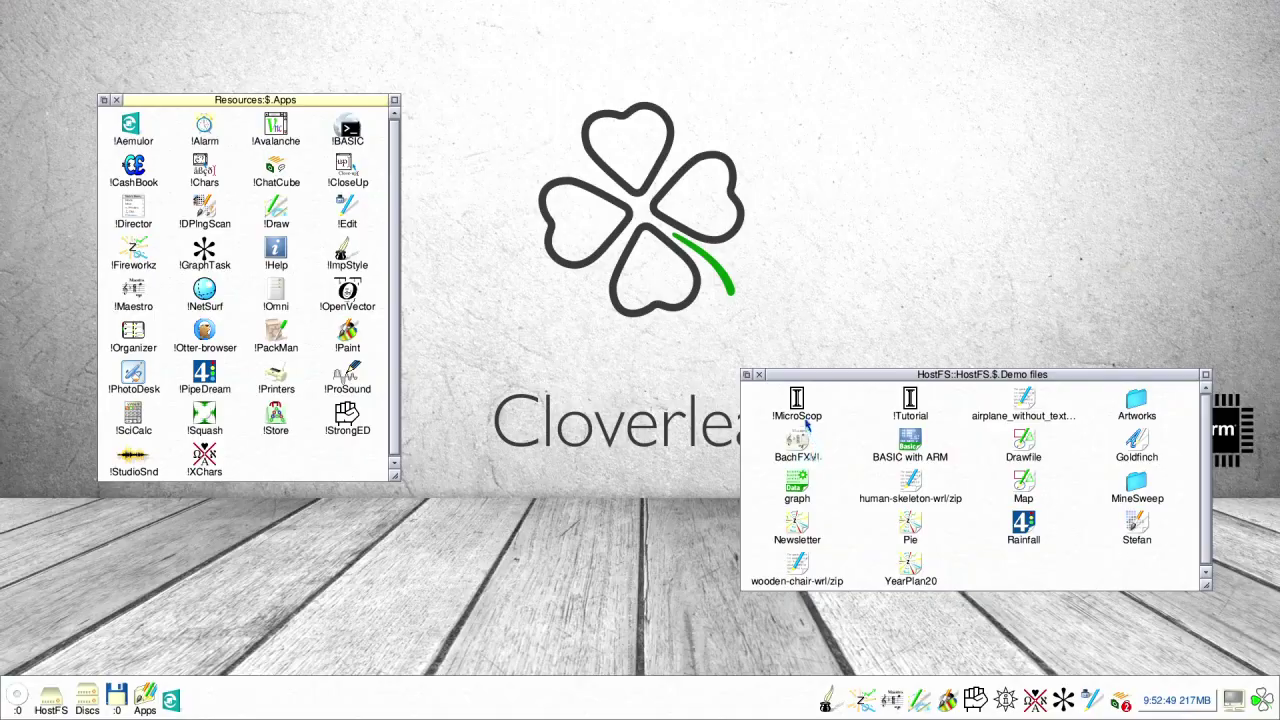
double_click(796, 402)
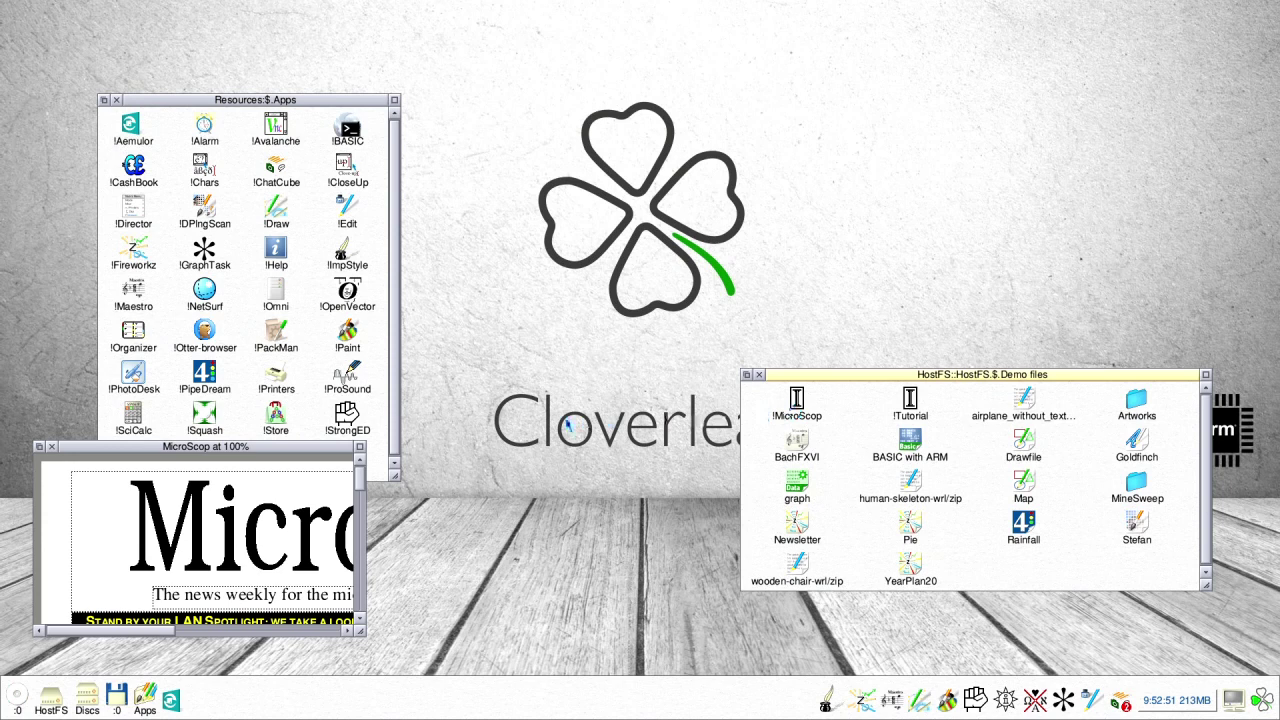
left_click(360, 447)
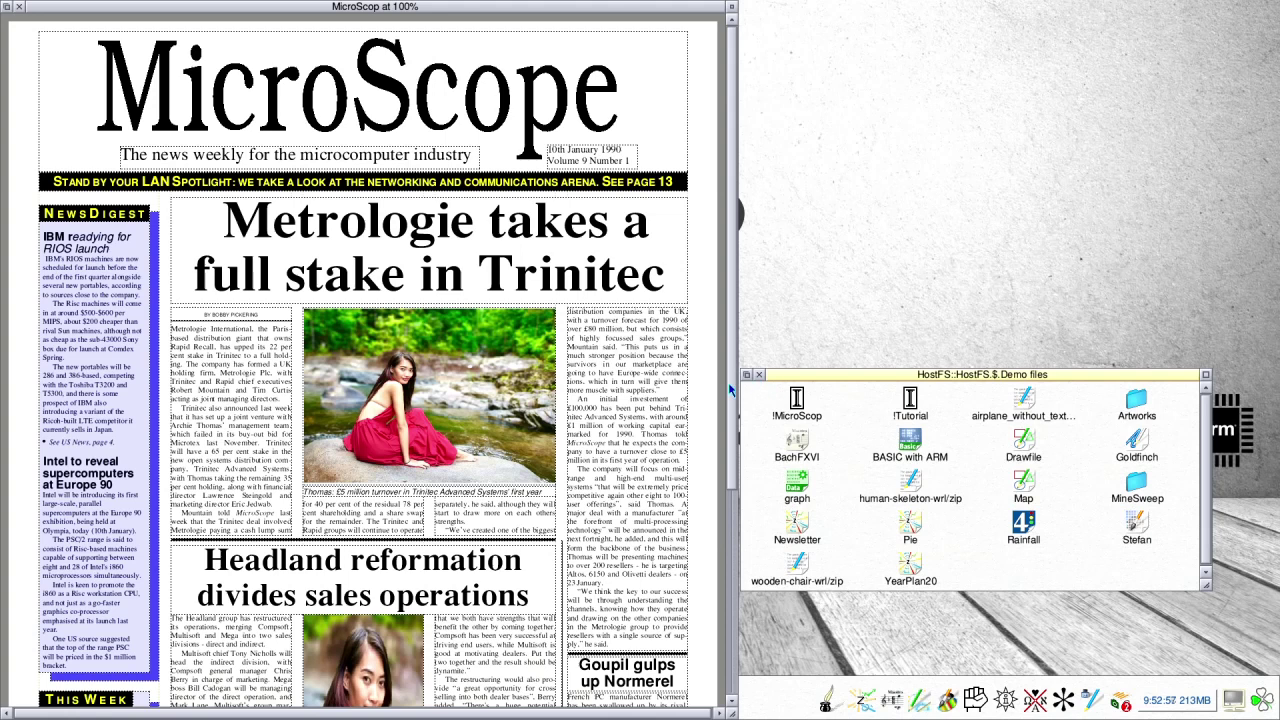
scroll(730, 389, "down", 3)
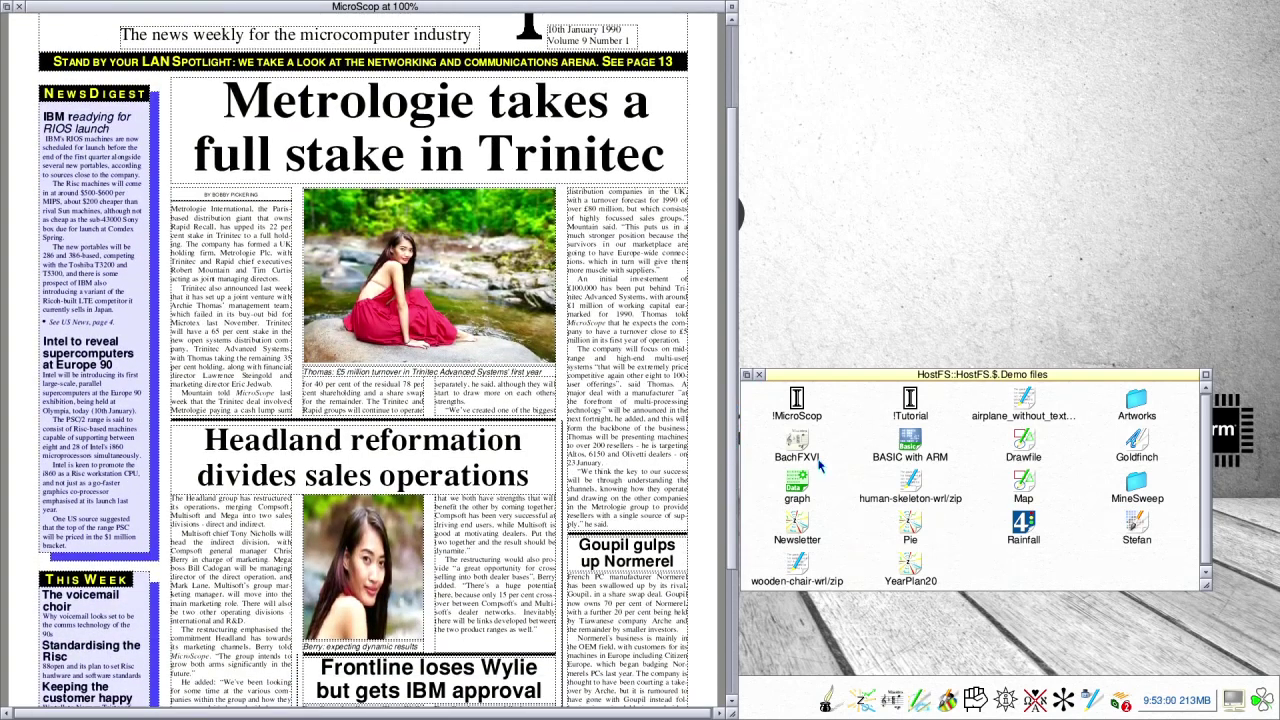
Step: Replace the portrait under the Headland reformation headline with the Stefan image, adjusted within its frame, and rotate the large photo above it
left_click_drag(1132, 530, 392, 535)
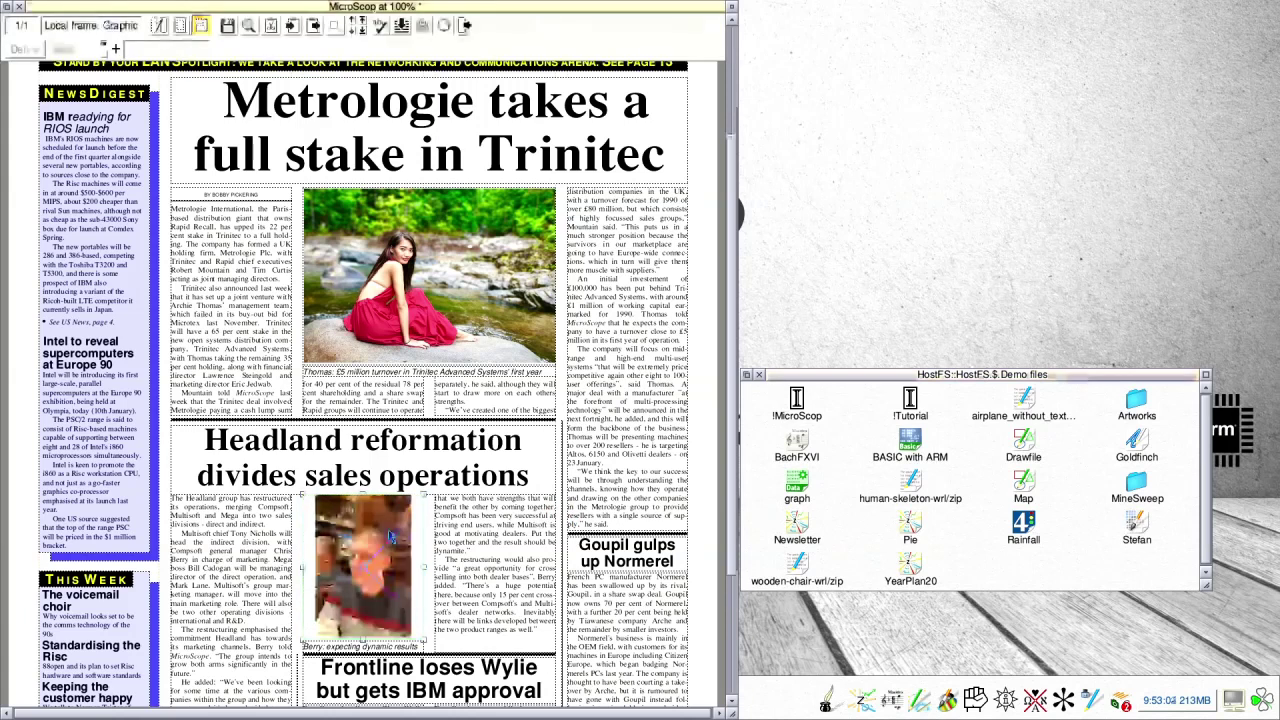
left_click_drag(397, 603, 406, 628)
left_click(455, 293)
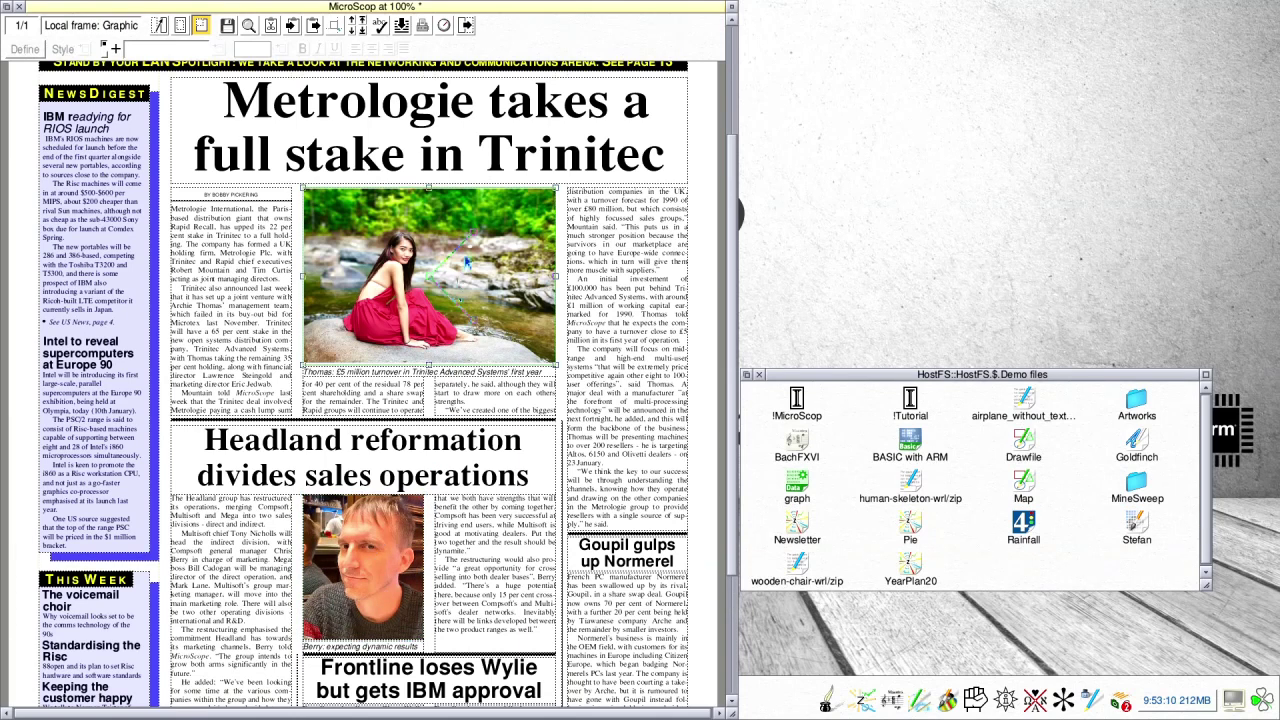
left_click_drag(471, 232, 452, 209)
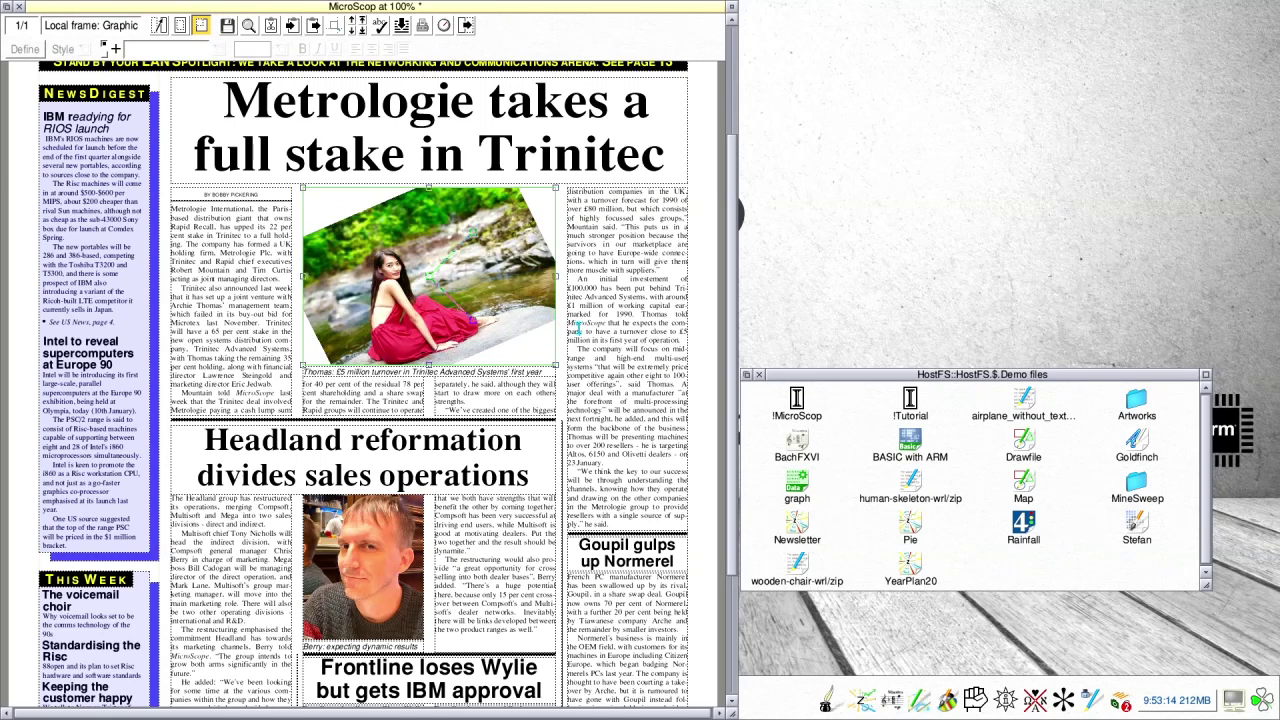
Step: Insert a new blank frame across the text column beside the rotated photo, above the Goupil headline
middle_click(578, 330)
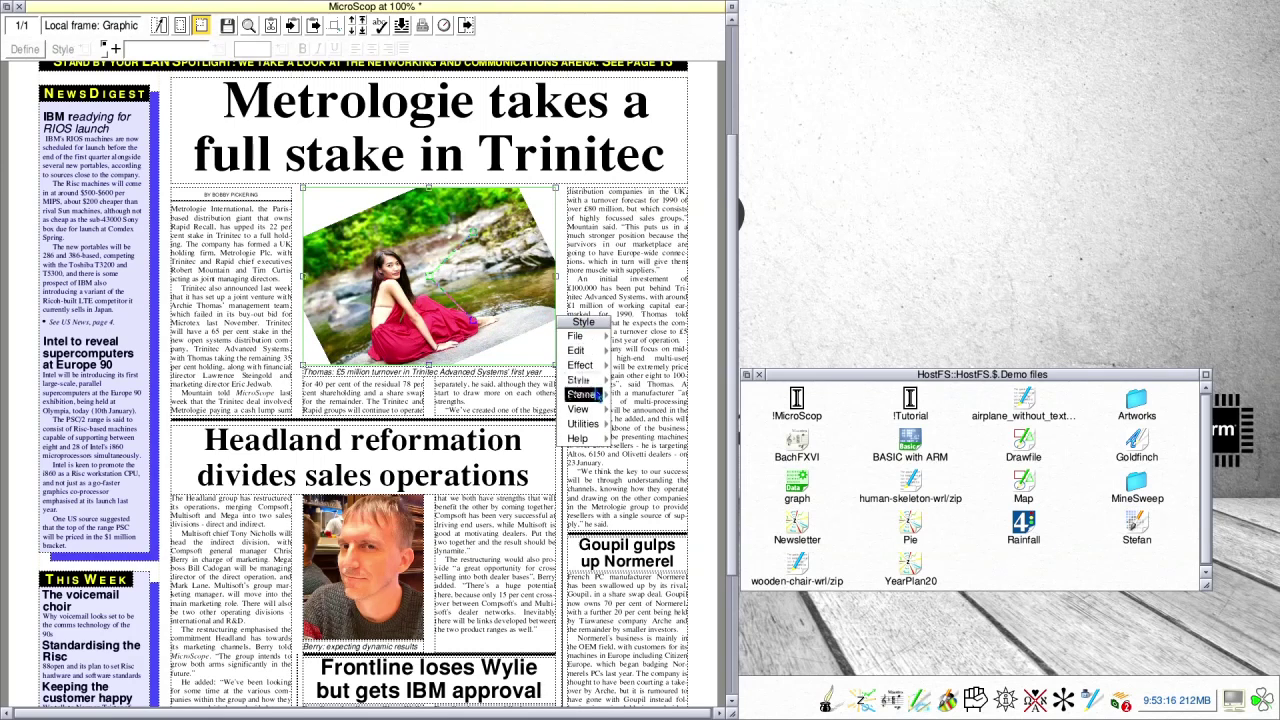
mouse_move(618, 396)
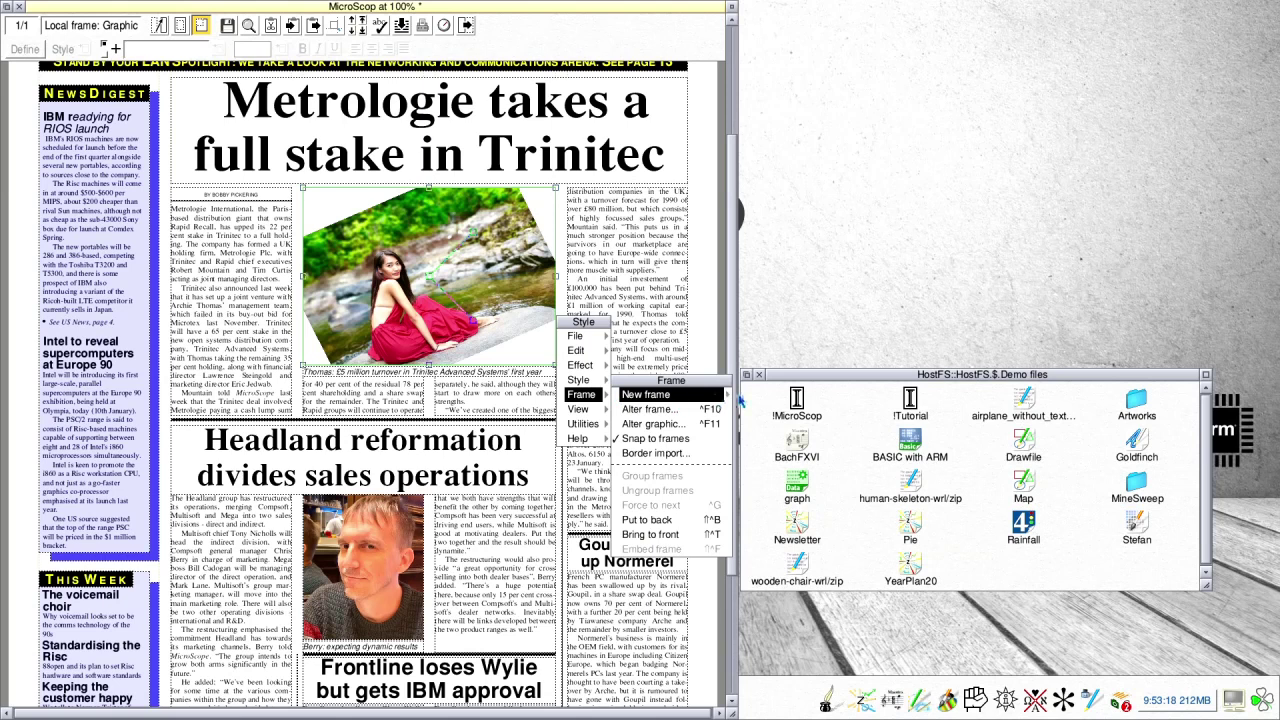
mouse_move(719, 396)
left_click(758, 396)
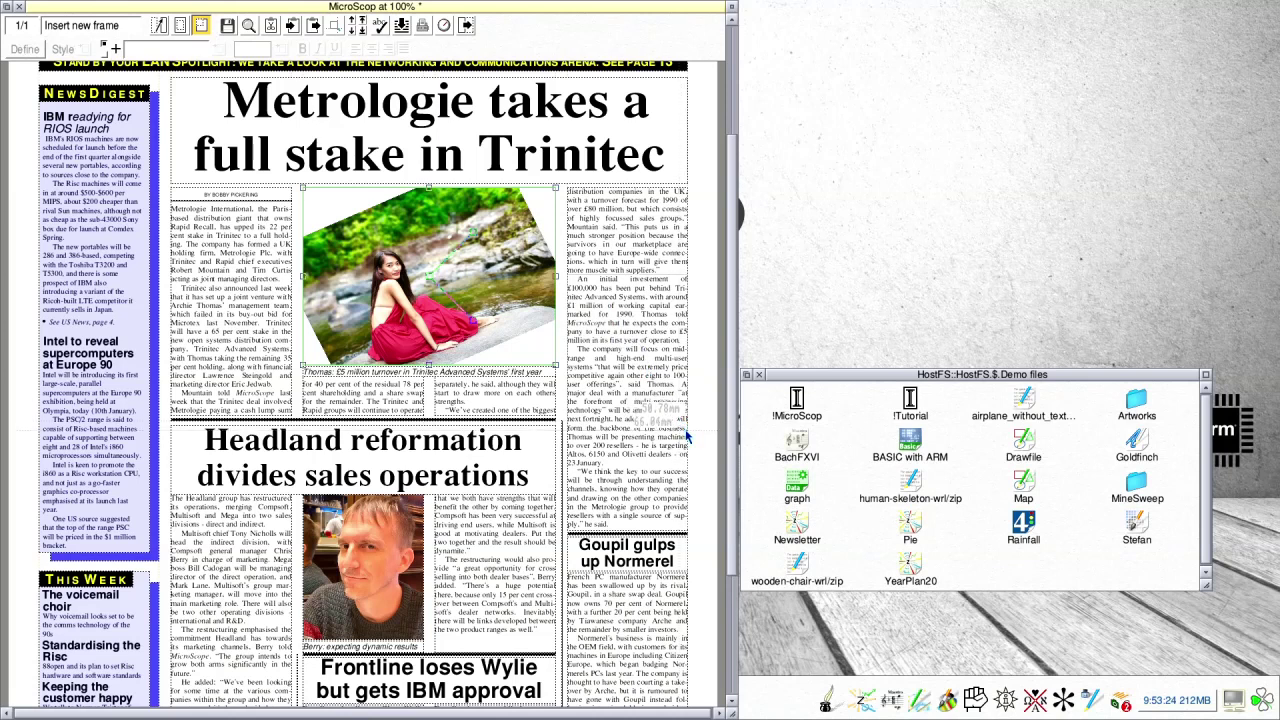
left_click_drag(686, 435, 686, 435)
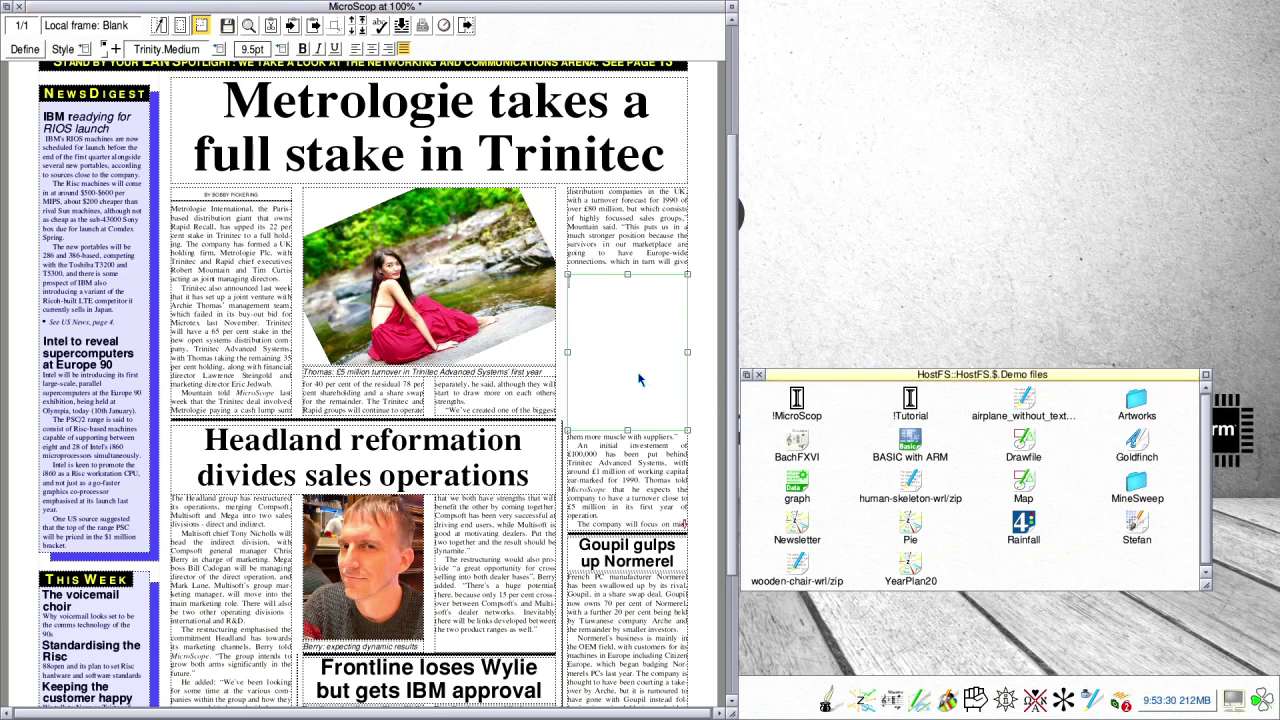
left_click_drag(640, 379, 640, 379)
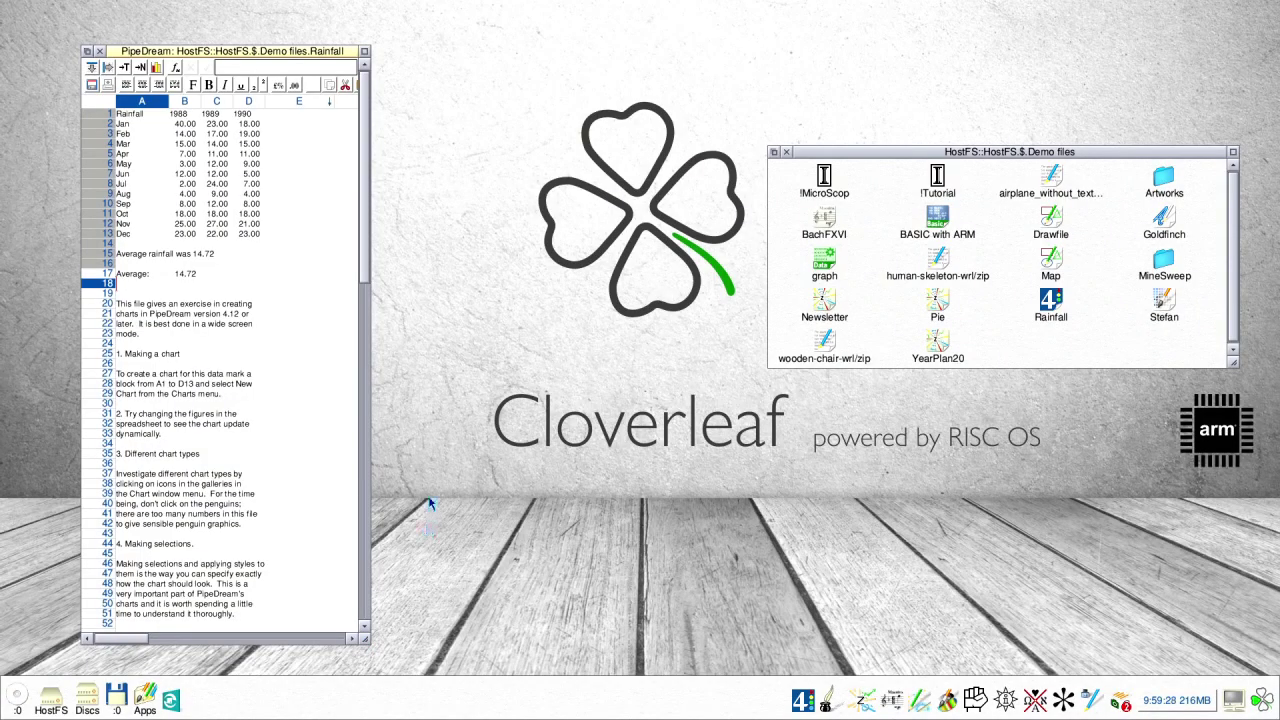
Step: Create a chart from cells A1 to D13 of the Rainfall spreadsheet and place its window beside the sheet
left_click_drag(129, 118, 254, 238)
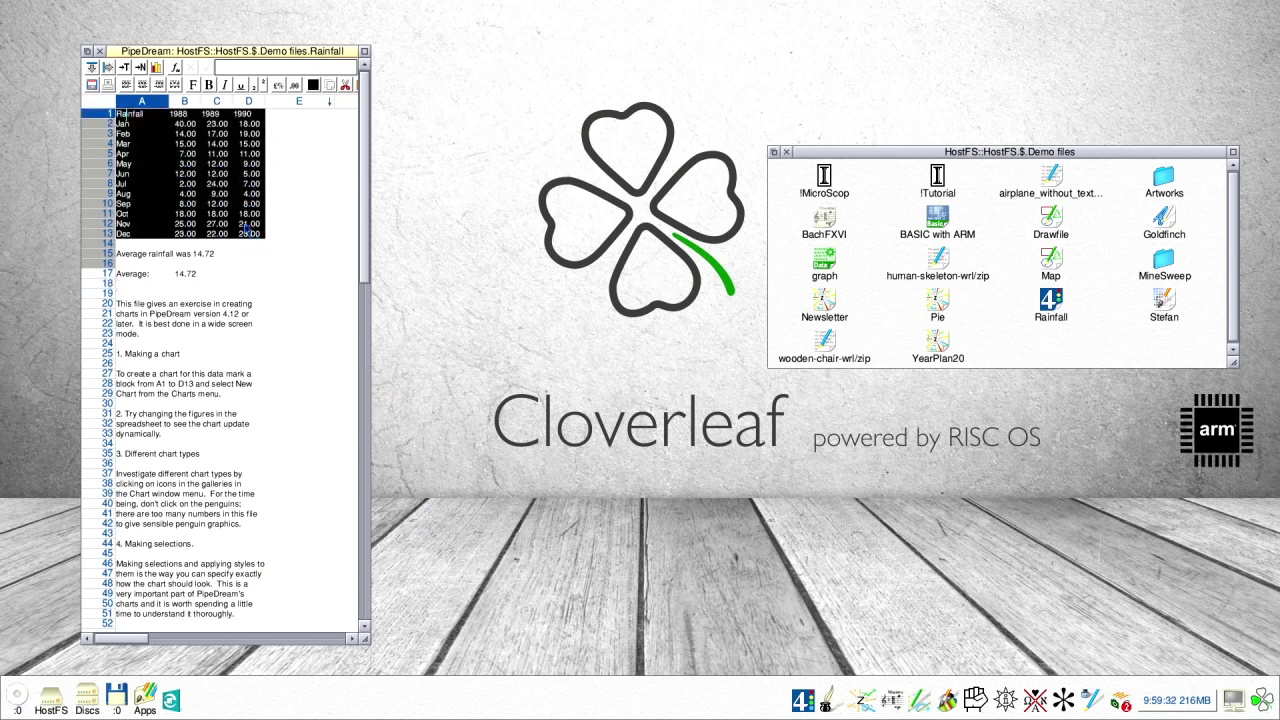
left_click(157, 68)
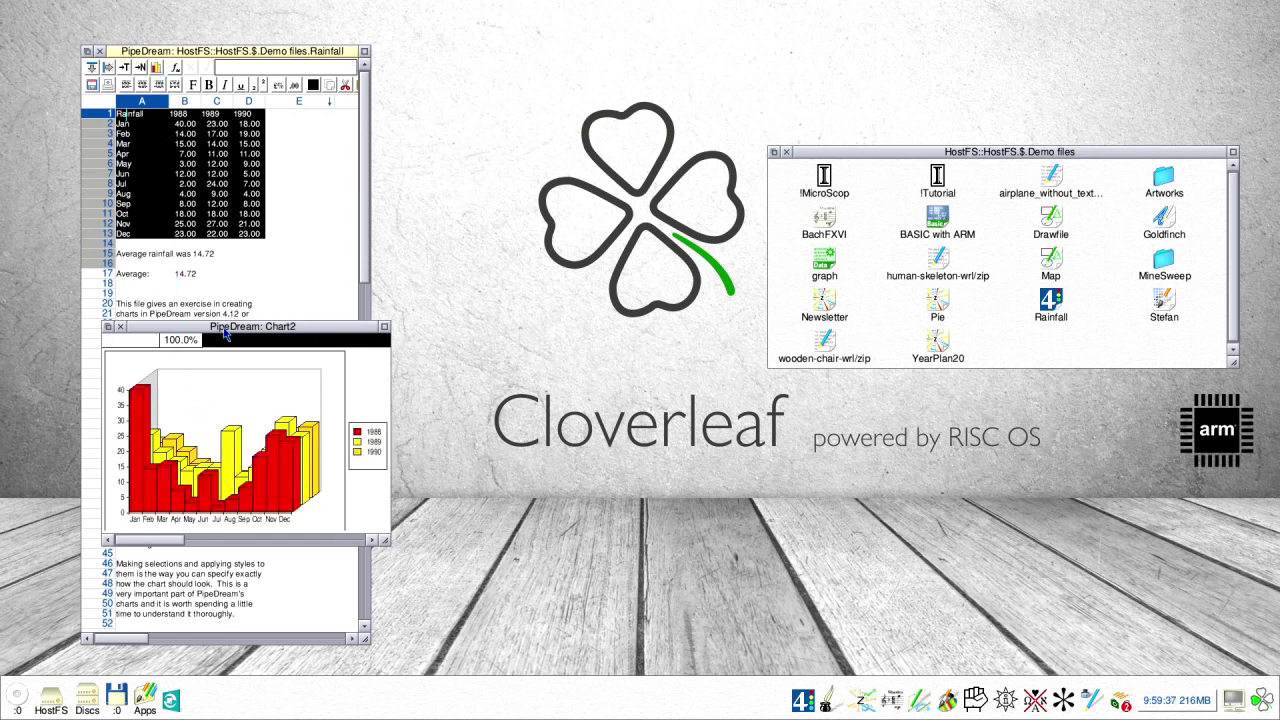
left_click_drag(226, 328, 418, 131)
Step: Choose the third style, with filled areas, from the Line charts gallery for the rainfall chart
middle_click(413, 192)
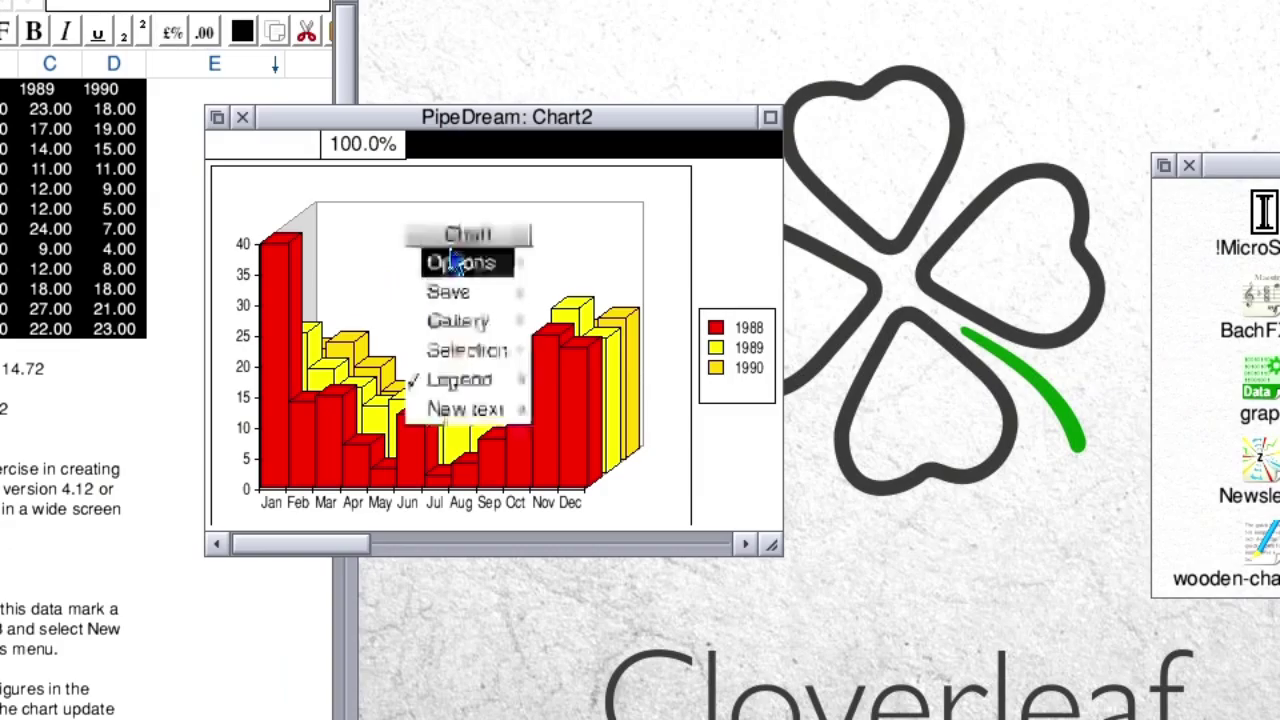
mouse_move(518, 321)
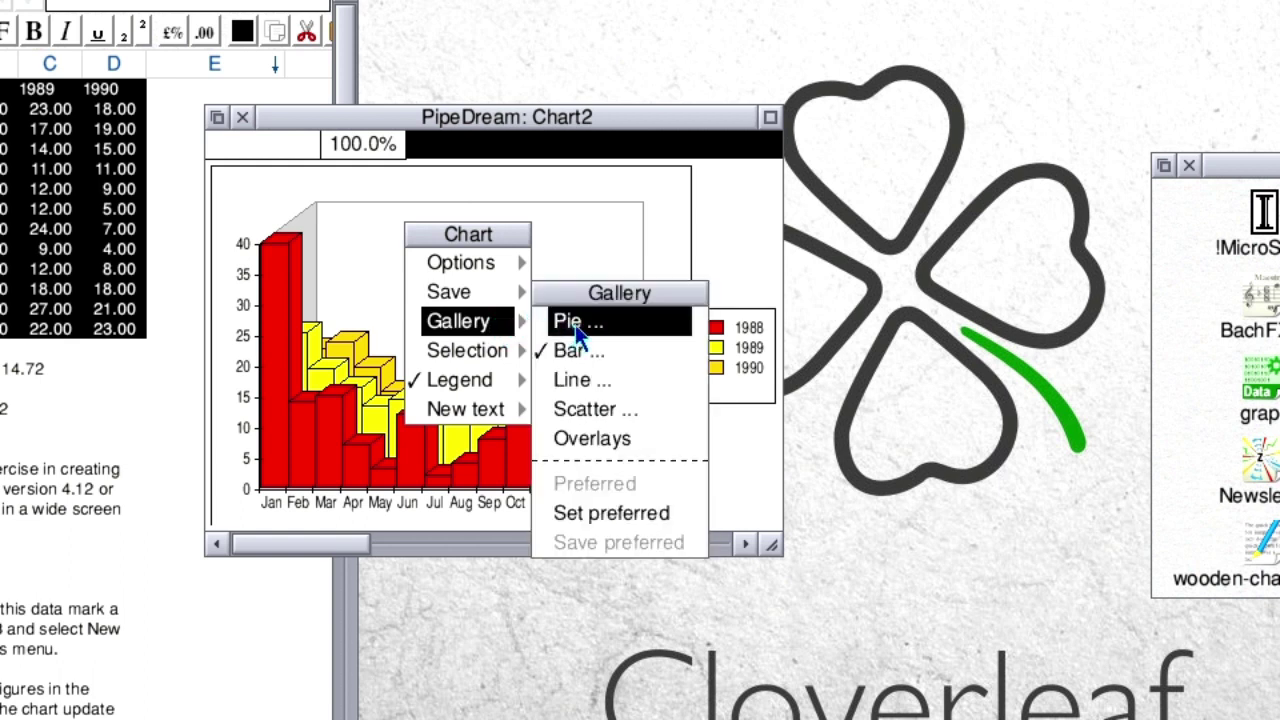
left_click(605, 380)
left_click(806, 405)
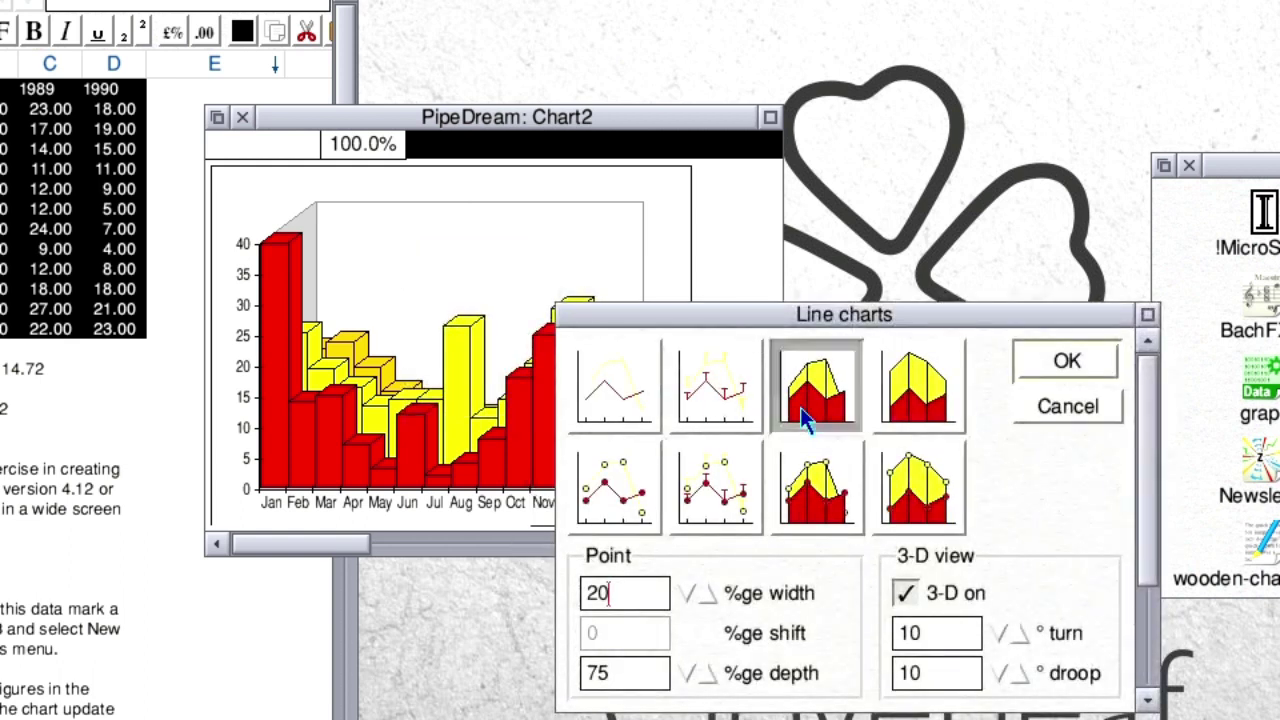
left_click(740, 420)
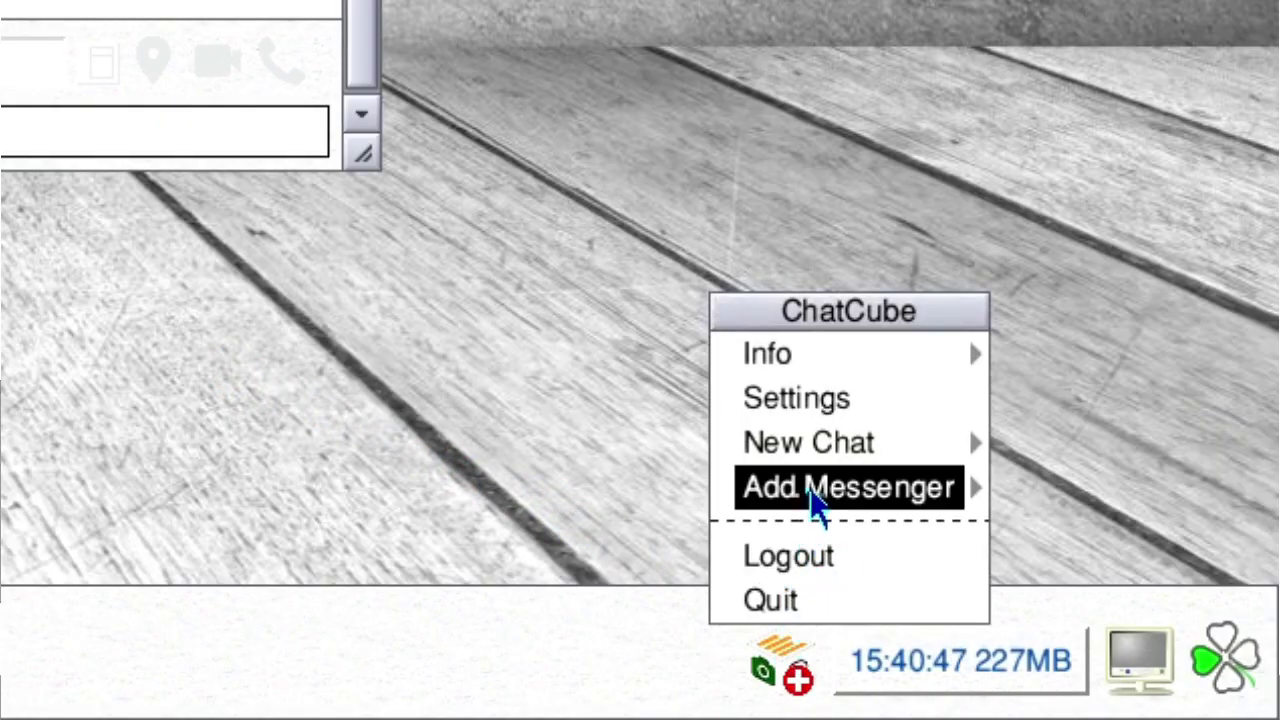
Step: Open the third conversation in the ChatCube list and view its emoji selection
mouse_move(988, 492)
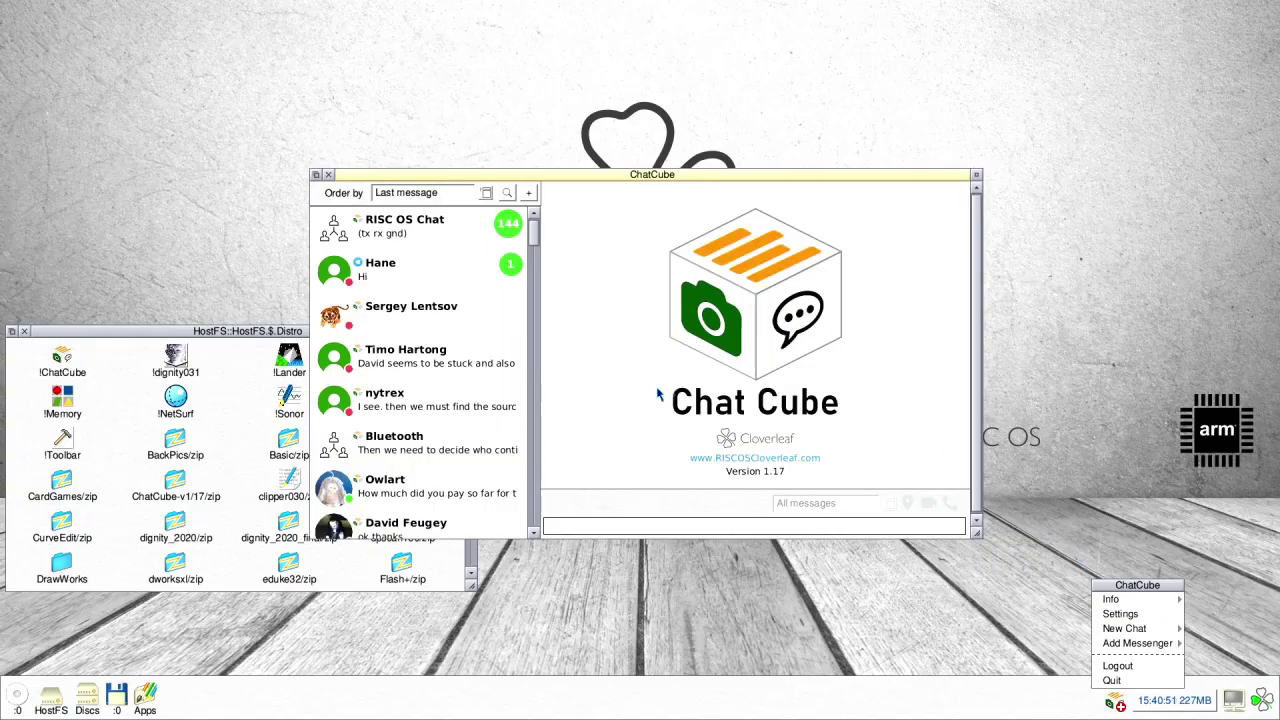
left_click(447, 321)
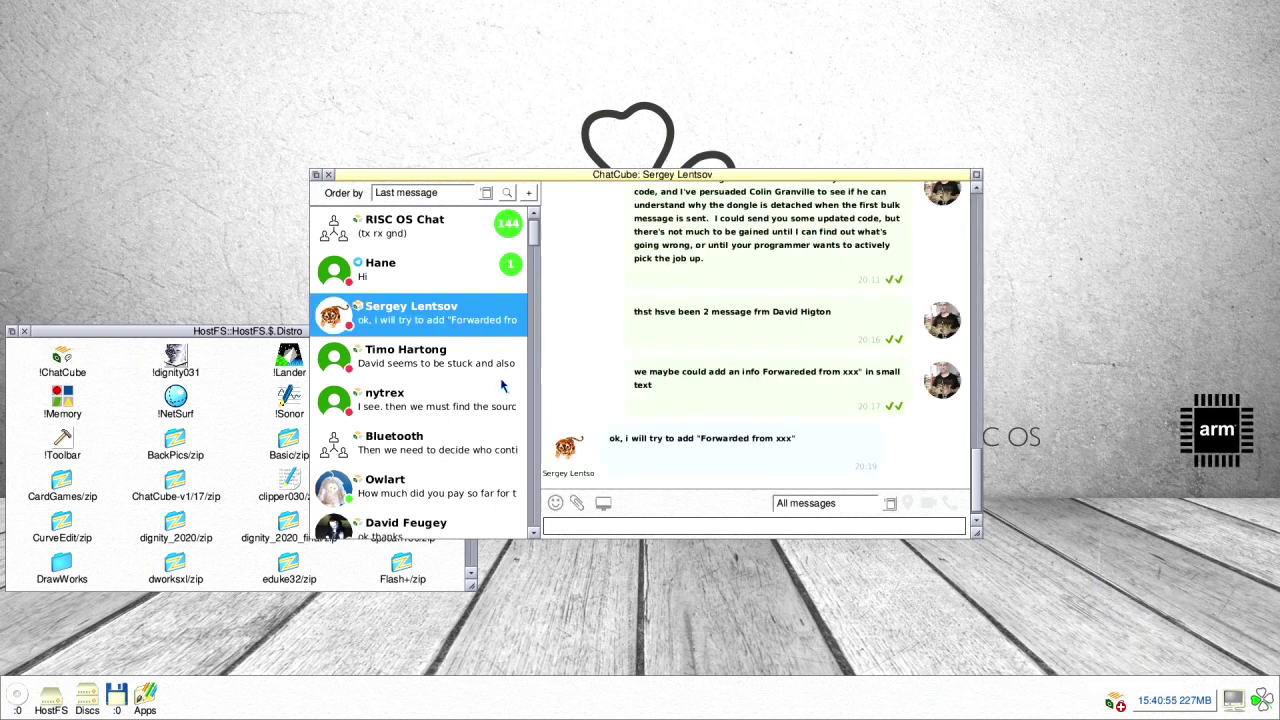
left_click(555, 501)
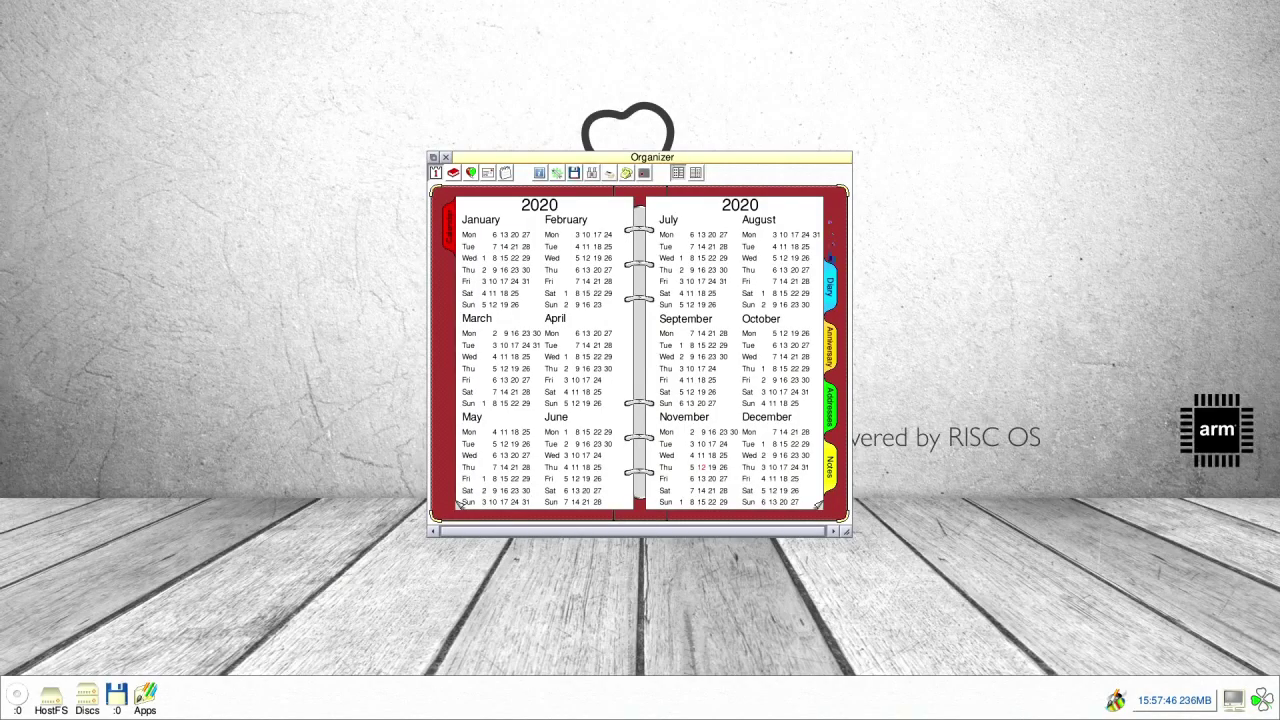
Step: Look through the Diary, Anniversary, Addresses and Notes sections of Organizer
left_click(833, 291)
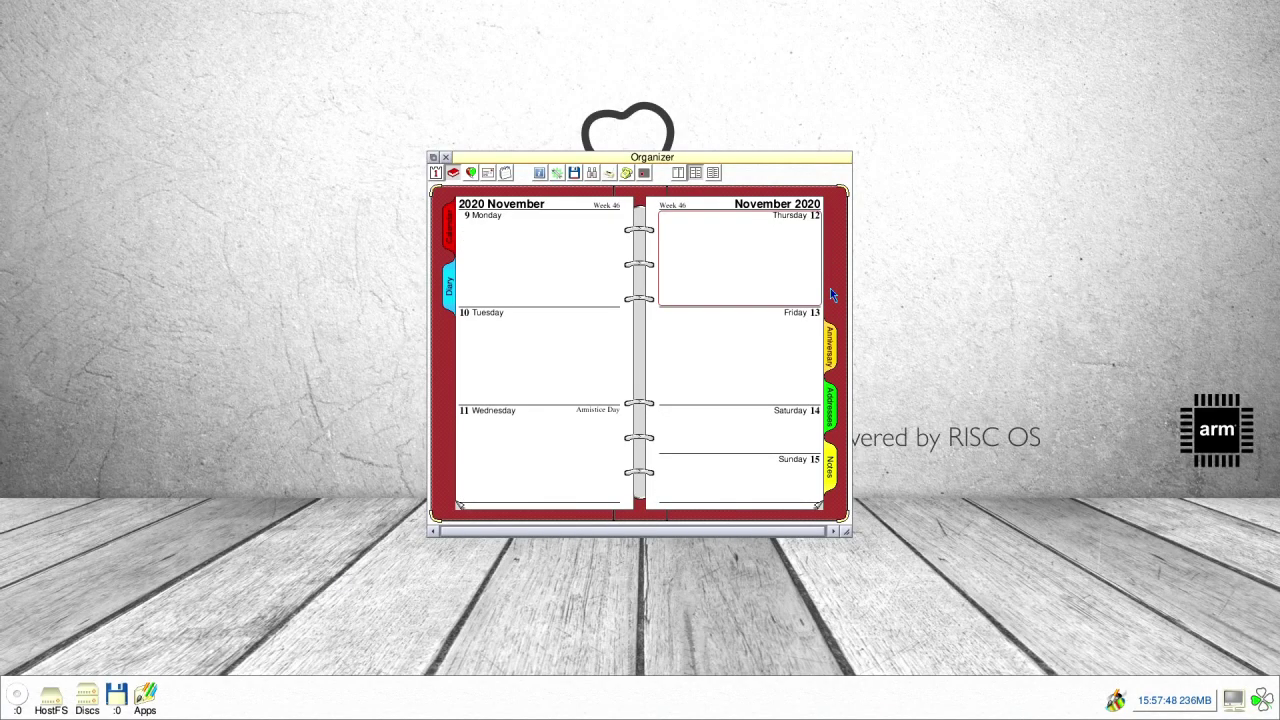
left_click(831, 345)
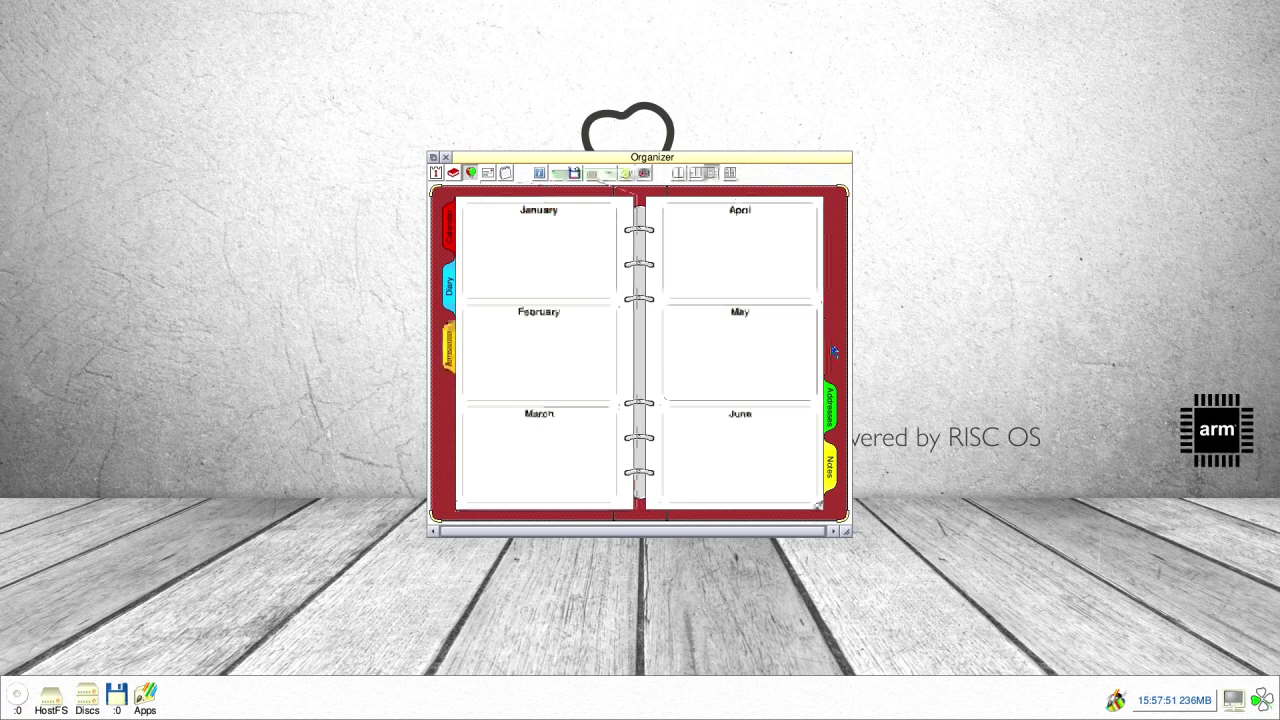
left_click(830, 400)
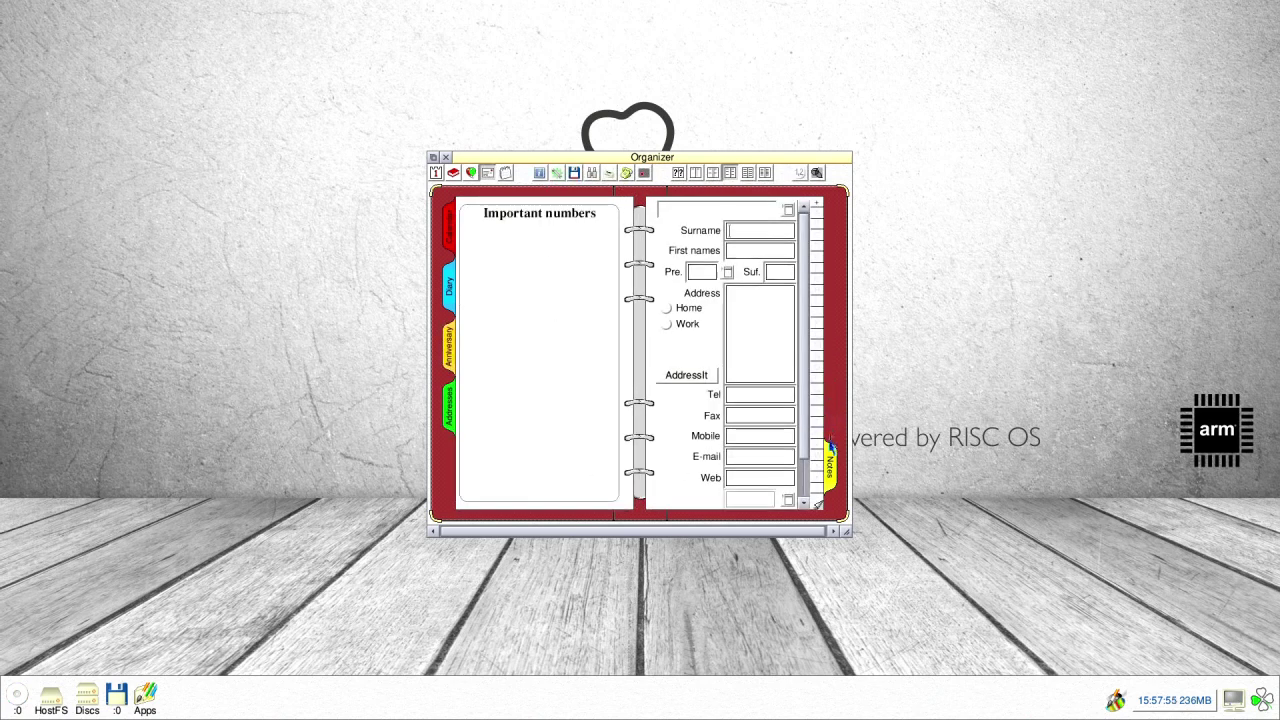
left_click(831, 458)
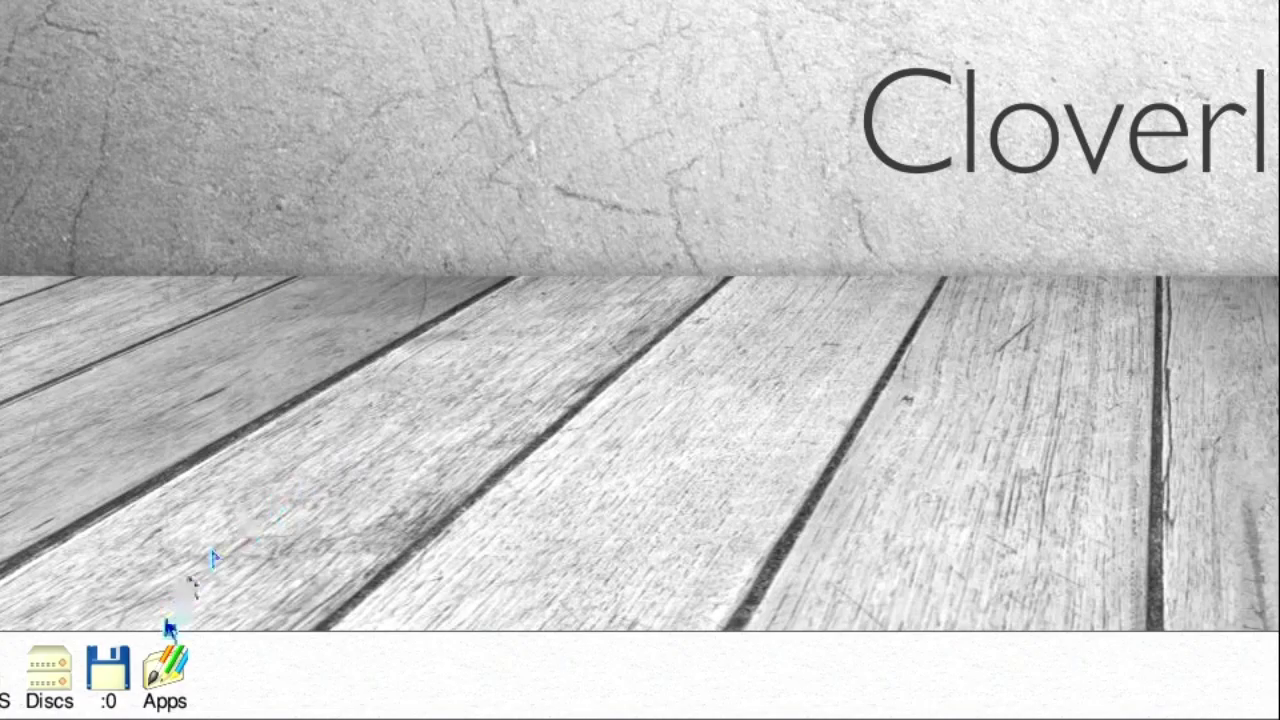
Step: Launch PackMan and the Store from the Apps directory and look at the software they offer
left_click(165, 672)
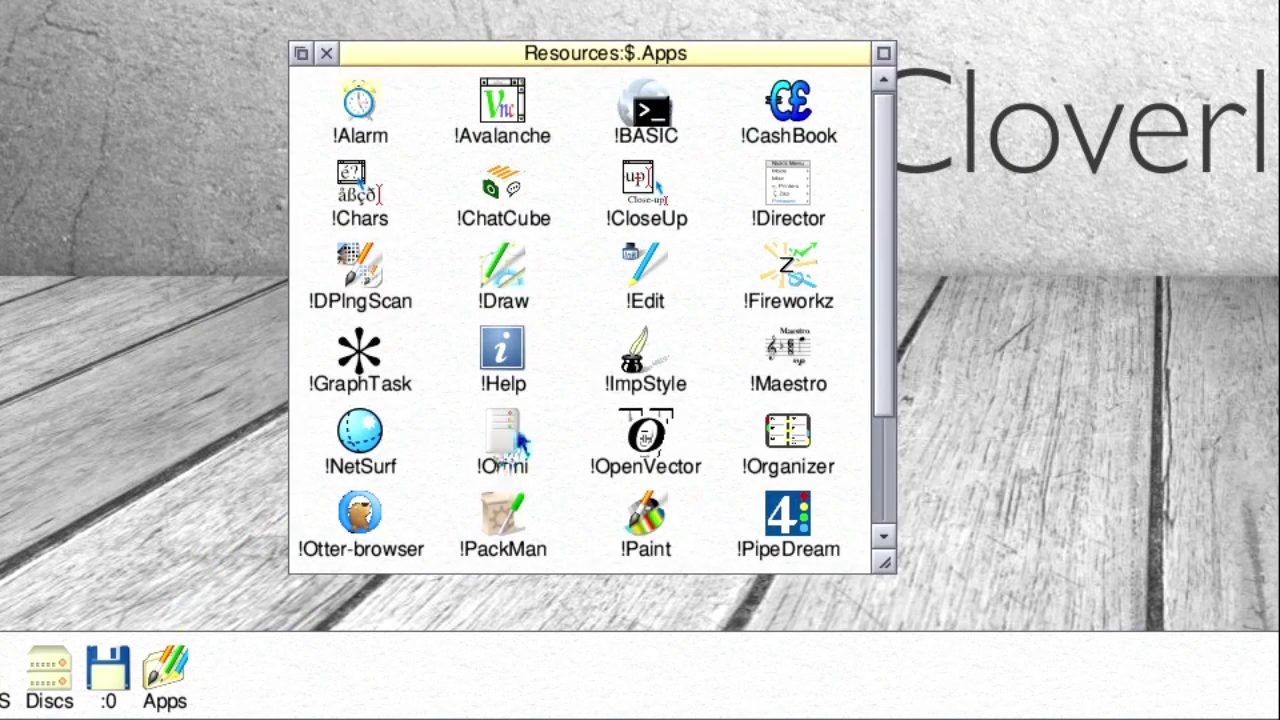
double_click(503, 520)
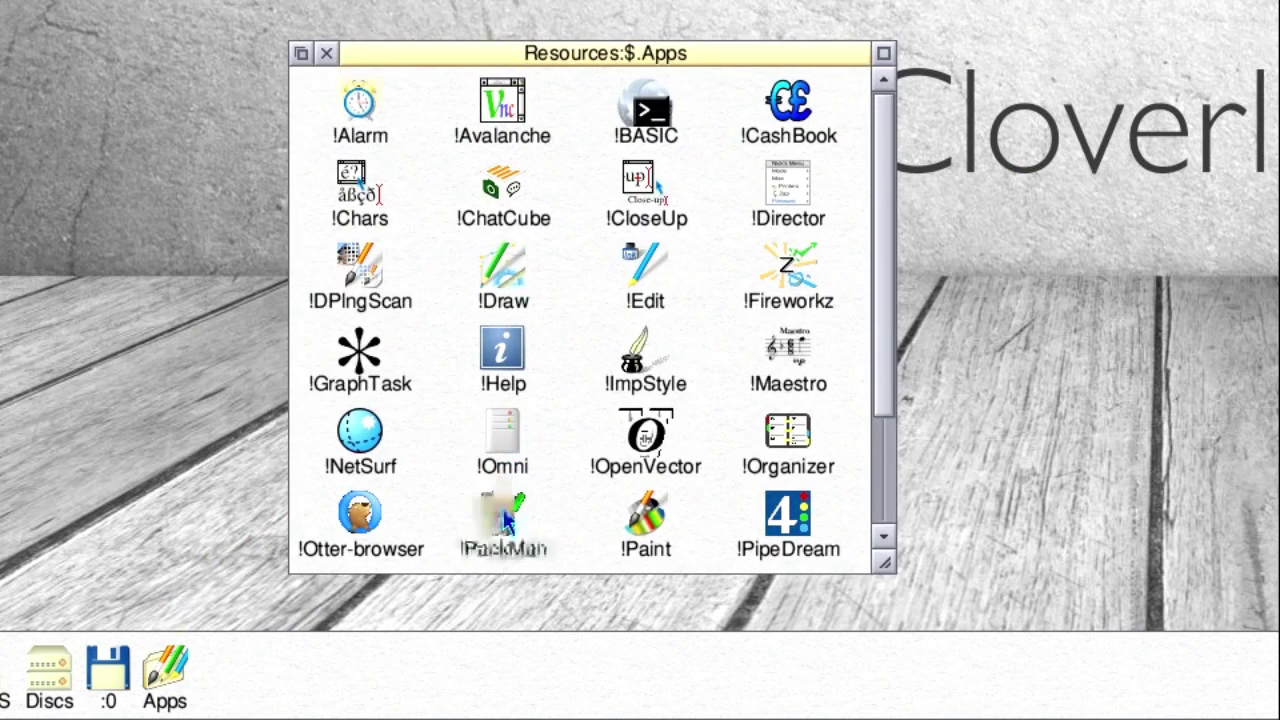
left_click_drag(877, 393, 883, 526)
double_click(355, 537)
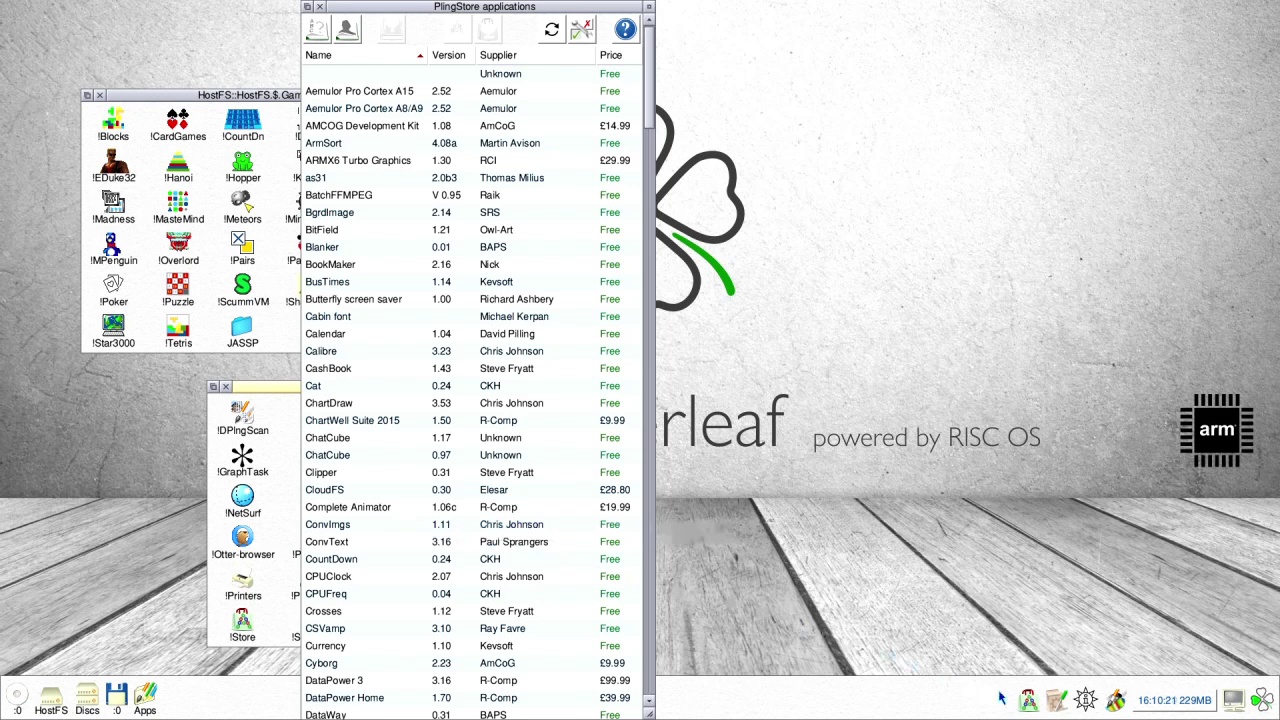
left_click(1055, 700)
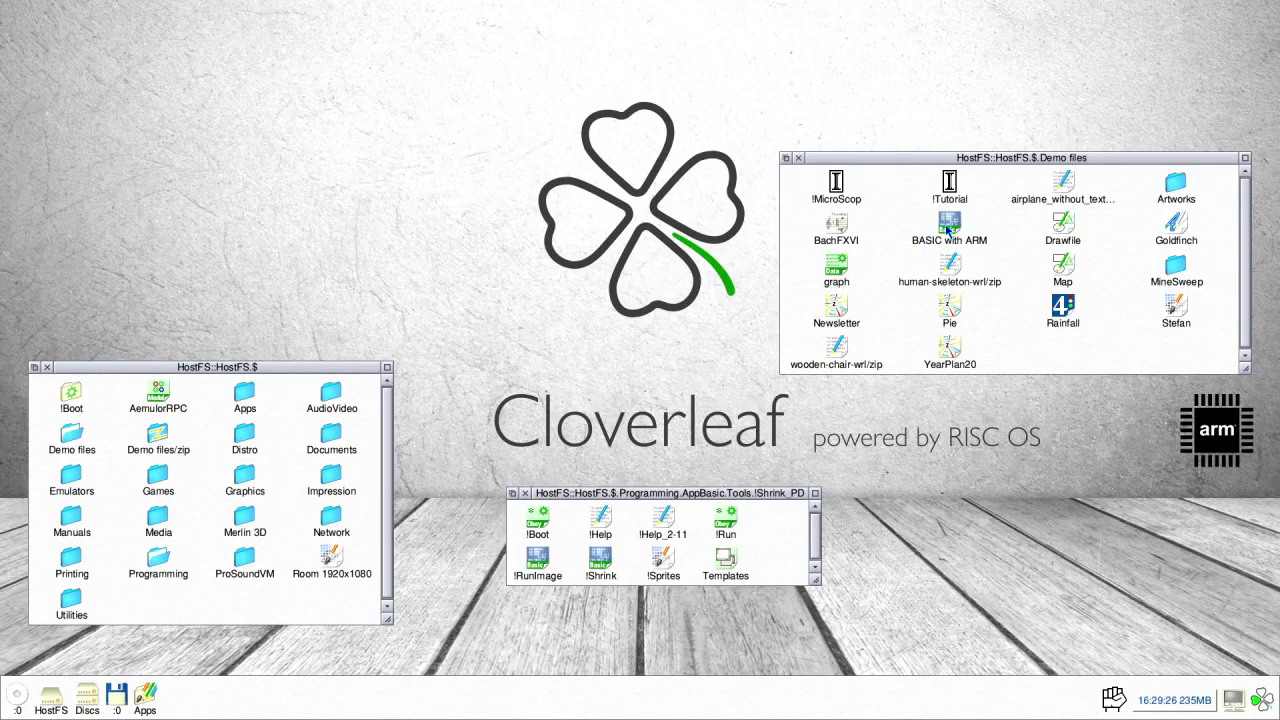
Step: Open the BASIC with ARM demo file in StrongED and try changing the loop's end value to 12
left_click(948, 229)
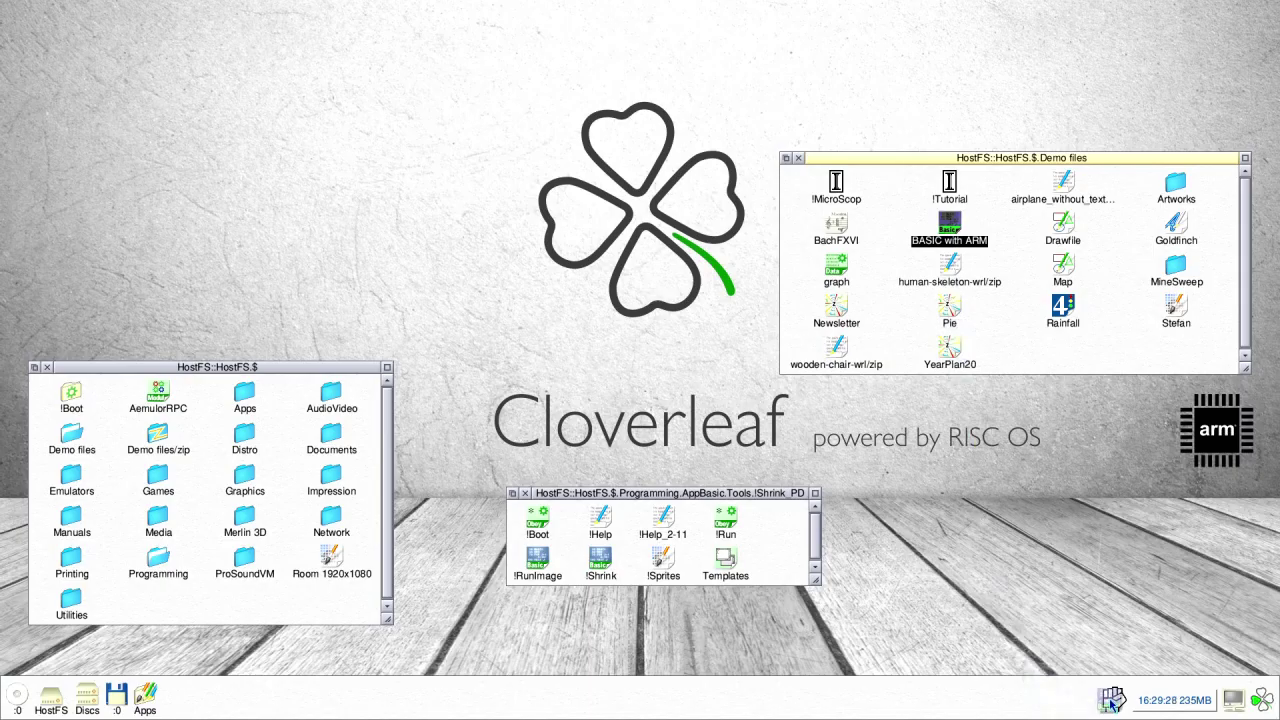
left_click_drag(1110, 702, 1112, 703)
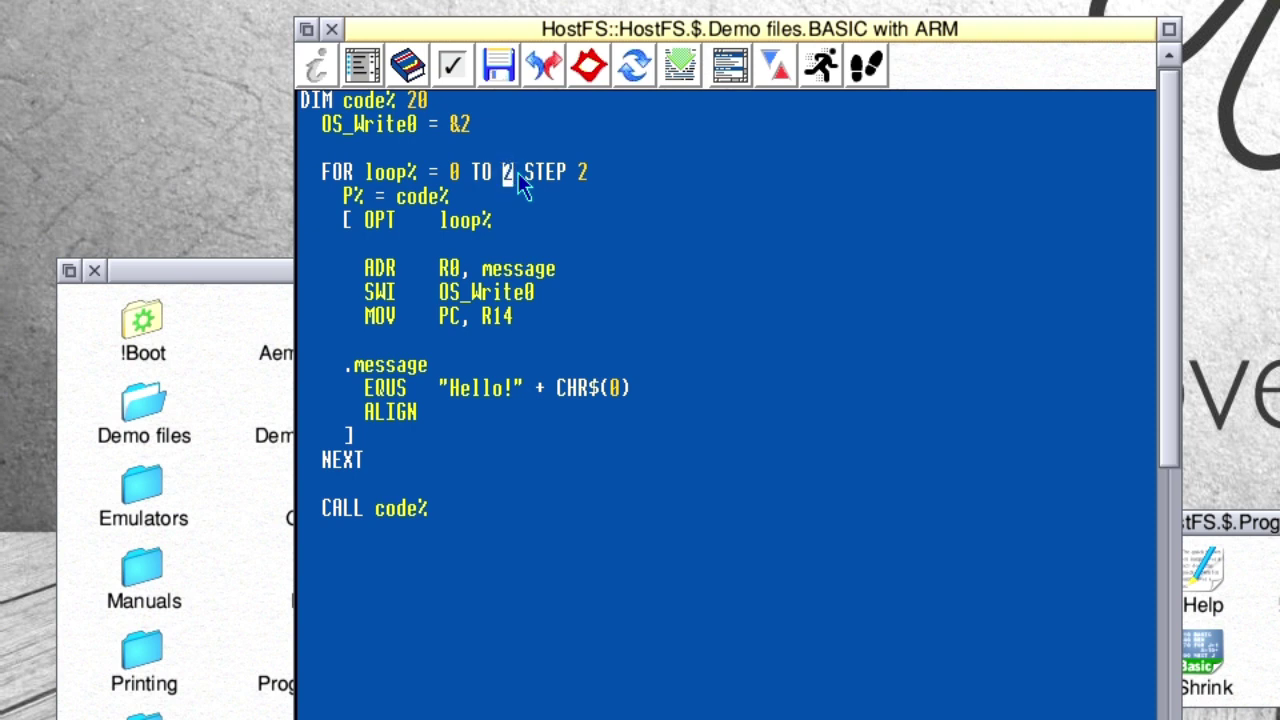
key("Delete")
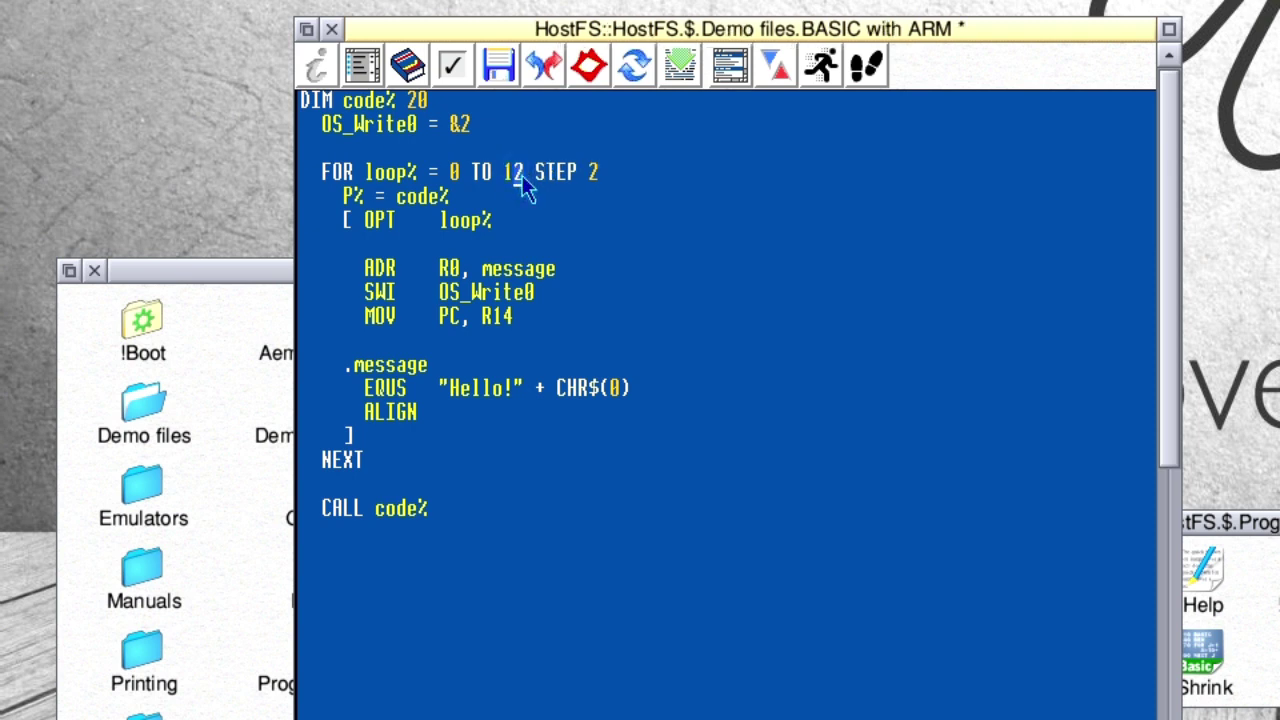
key("ctrl+z")
Step: Save the selected code as a BASIC file named block in the HostFS root directory and run the BASIC with ARM program
left_click(503, 75)
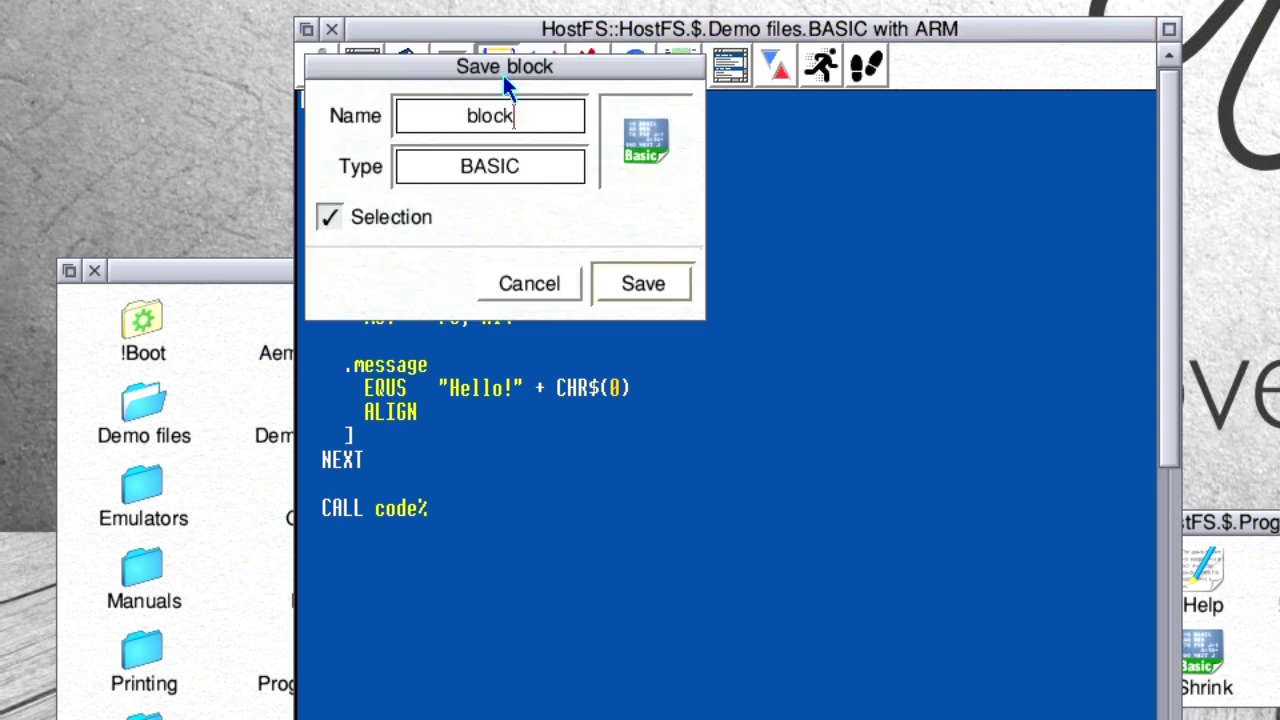
left_click(630, 285)
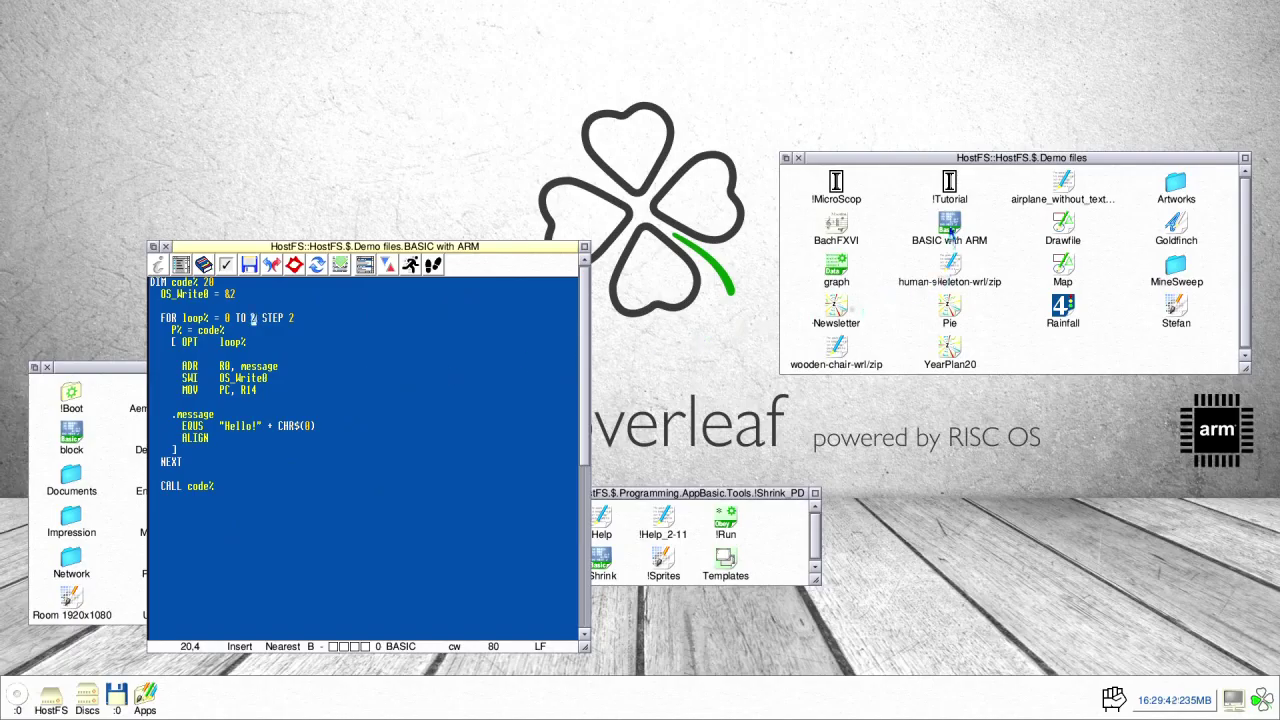
double_click(950, 226)
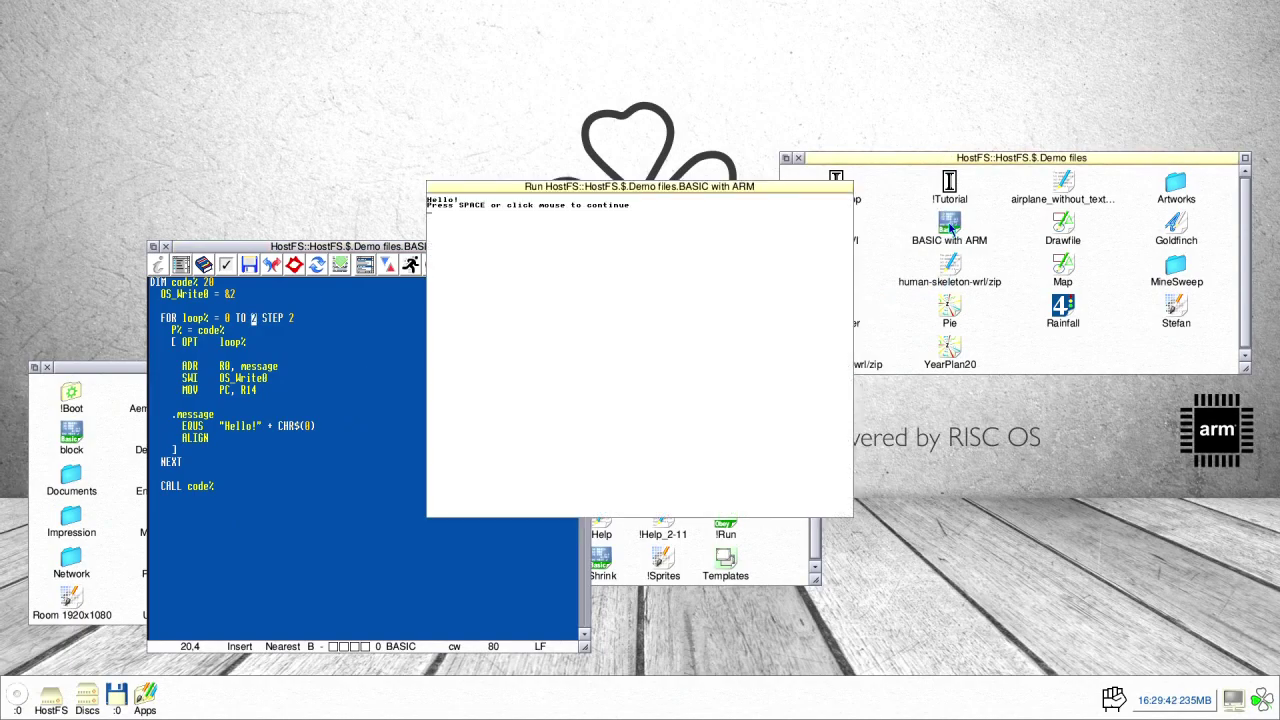
left_click(750, 266)
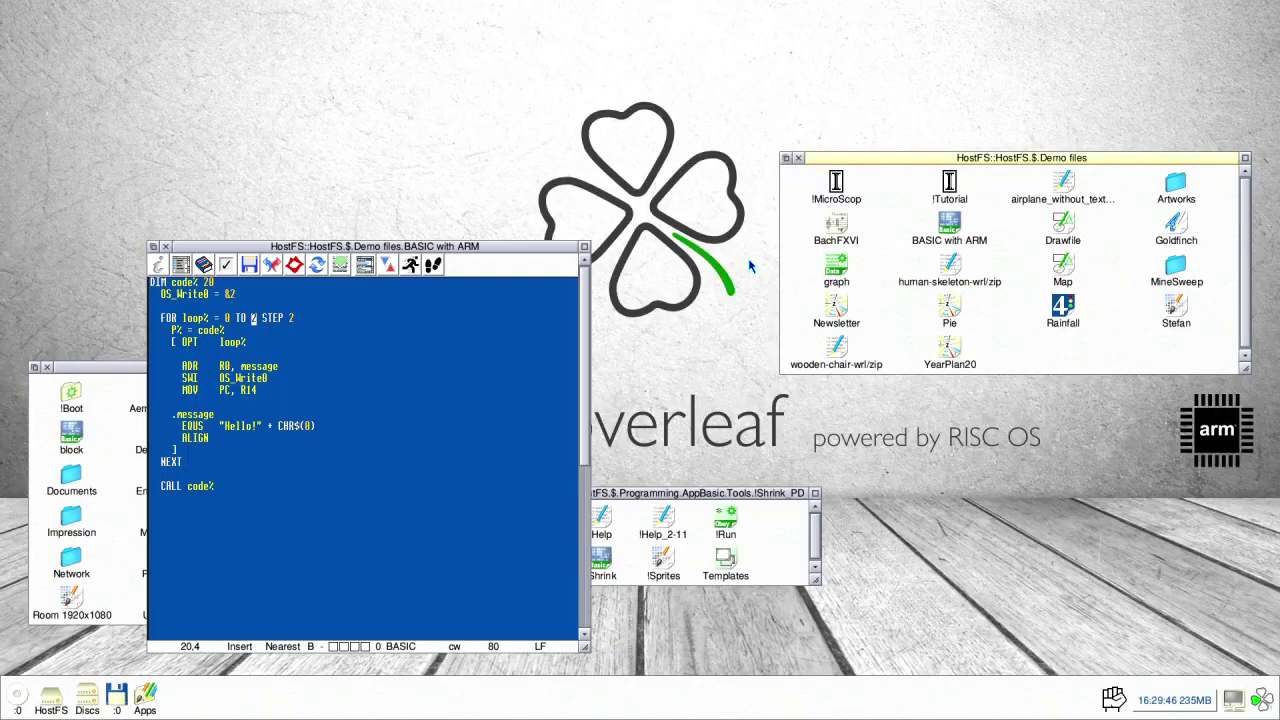
Step: Open the !Shrink BASIC file from the !Shrink_PD directory in StrongED and look through its code
left_click(605, 565)
left_click(1113, 701)
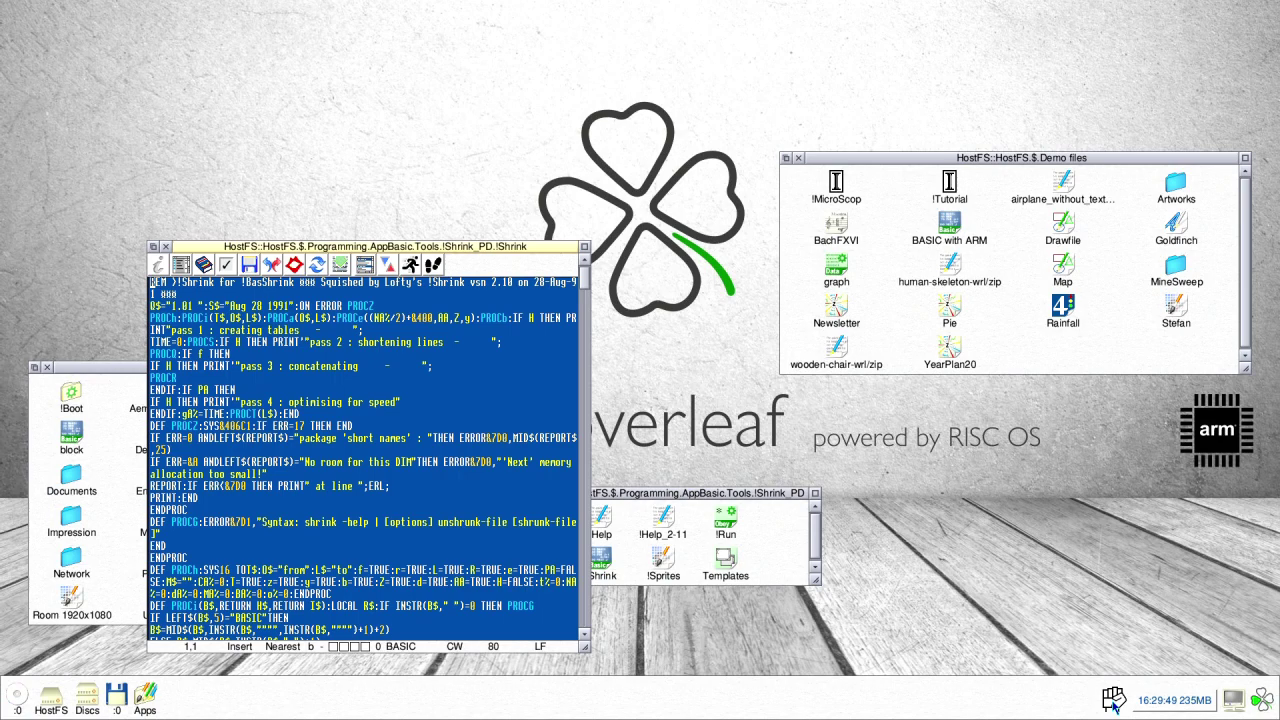
left_click_drag(345, 249, 550, 107)
left_click_drag(1043, 104, 1038, 362)
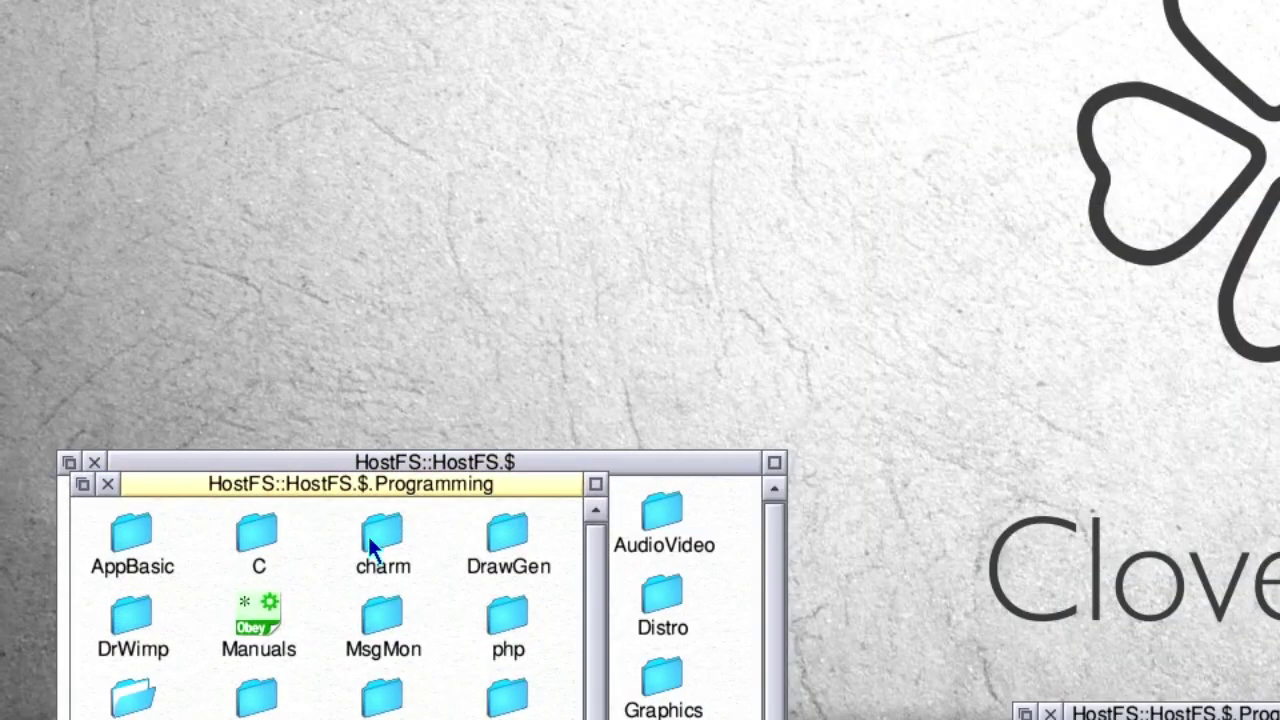
Step: Move the Programming directory window clear of the HostFS root window and check the contents of its C folder
left_click_drag(370, 483, 568, 28)
double_click(457, 75)
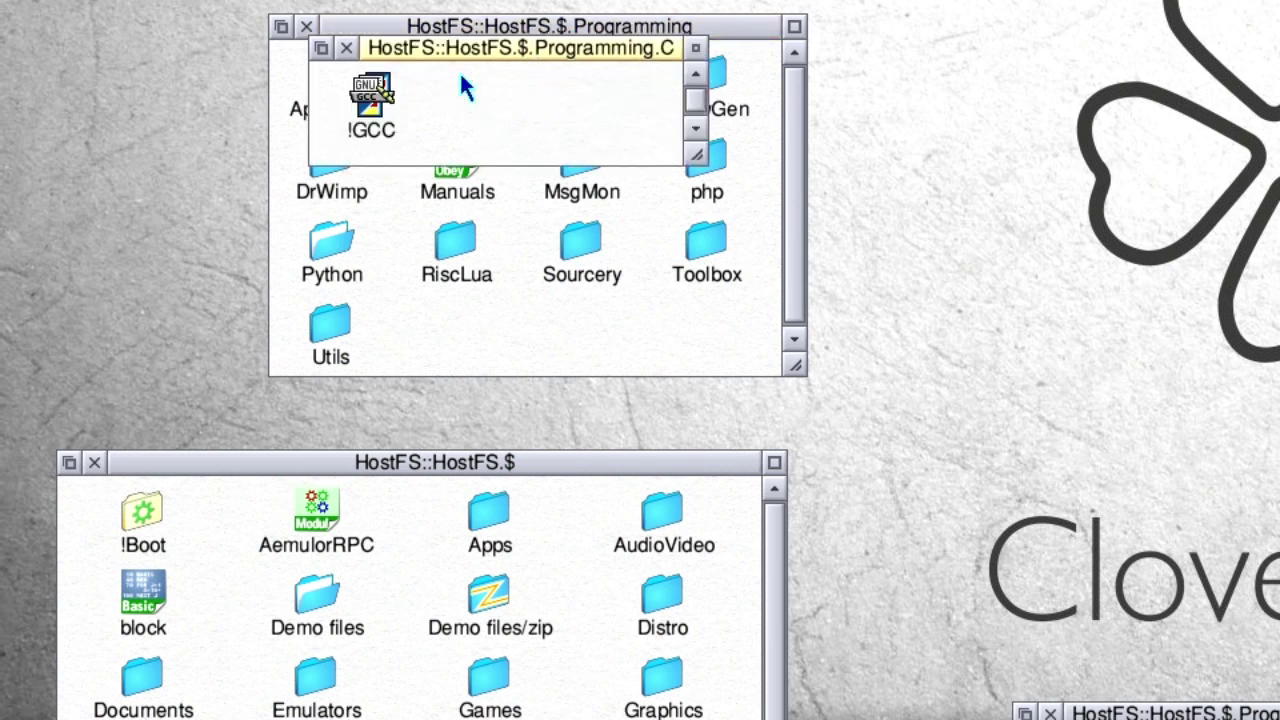
left_click(346, 48)
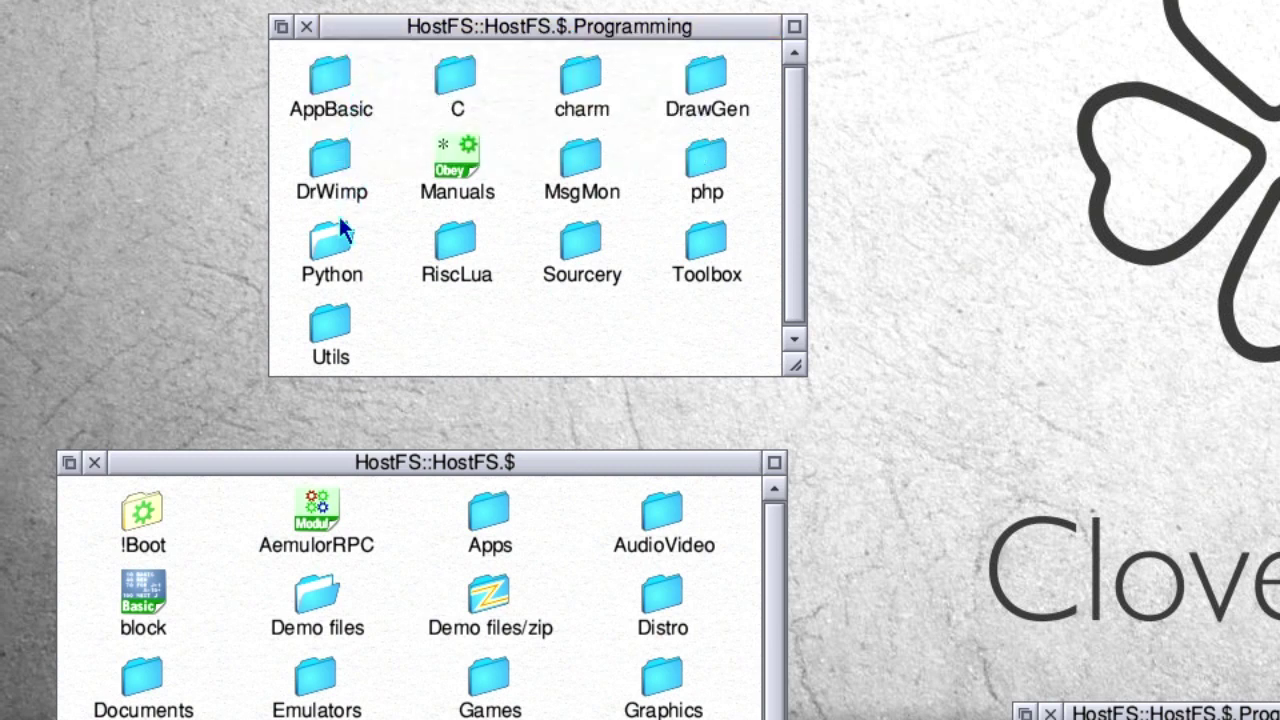
Step: Open the Python3Alpha4 directory inside the Python folder, move its window aside and close the parent Python directory
left_click(337, 256)
double_click(337, 256)
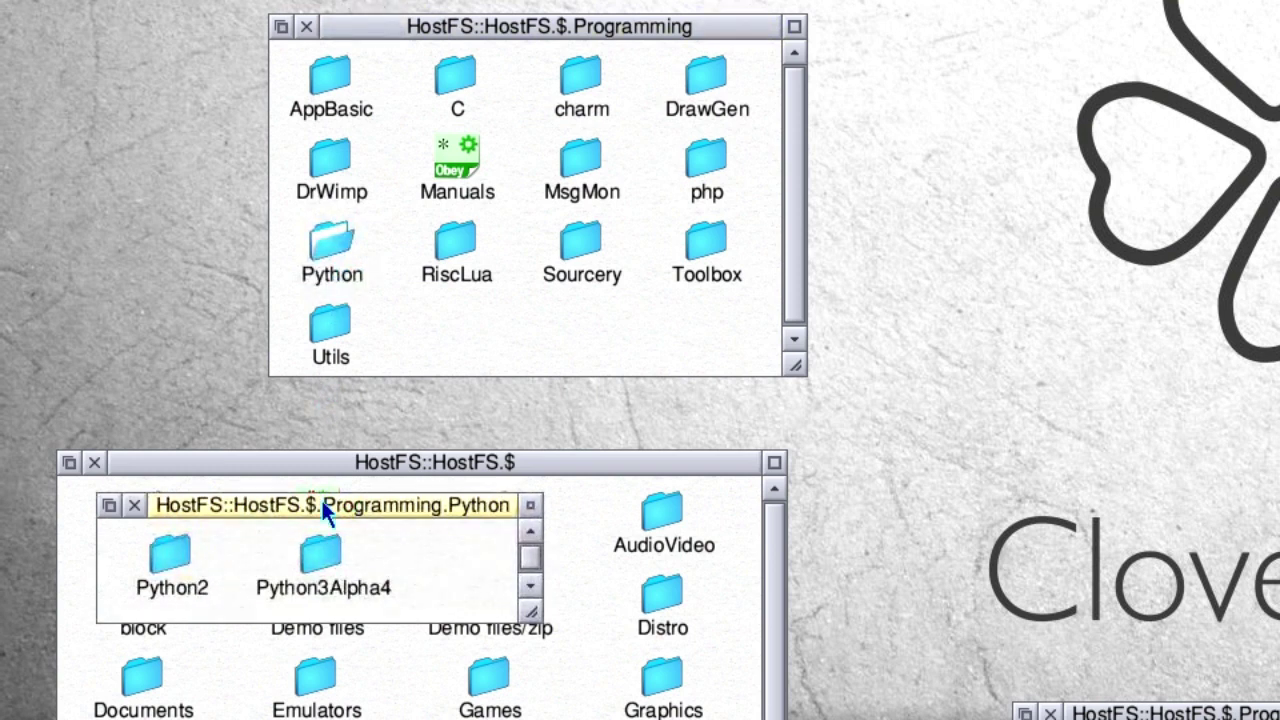
left_click(360, 482)
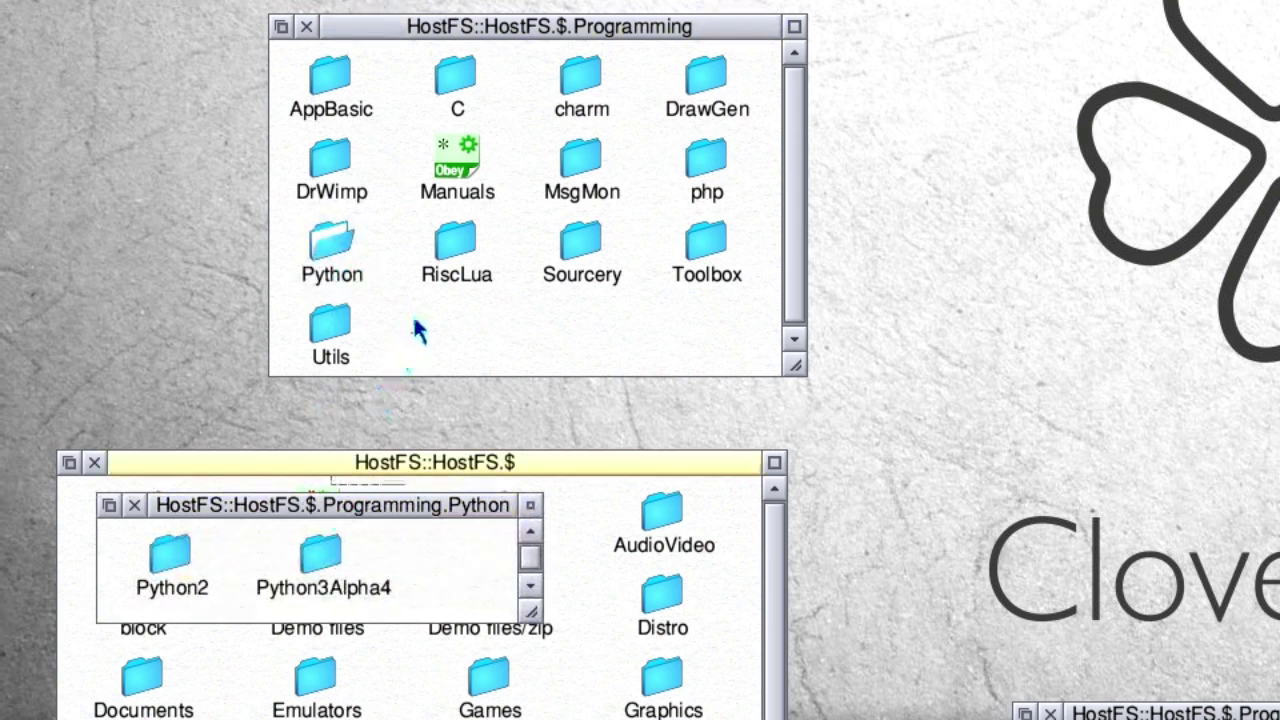
double_click(336, 560)
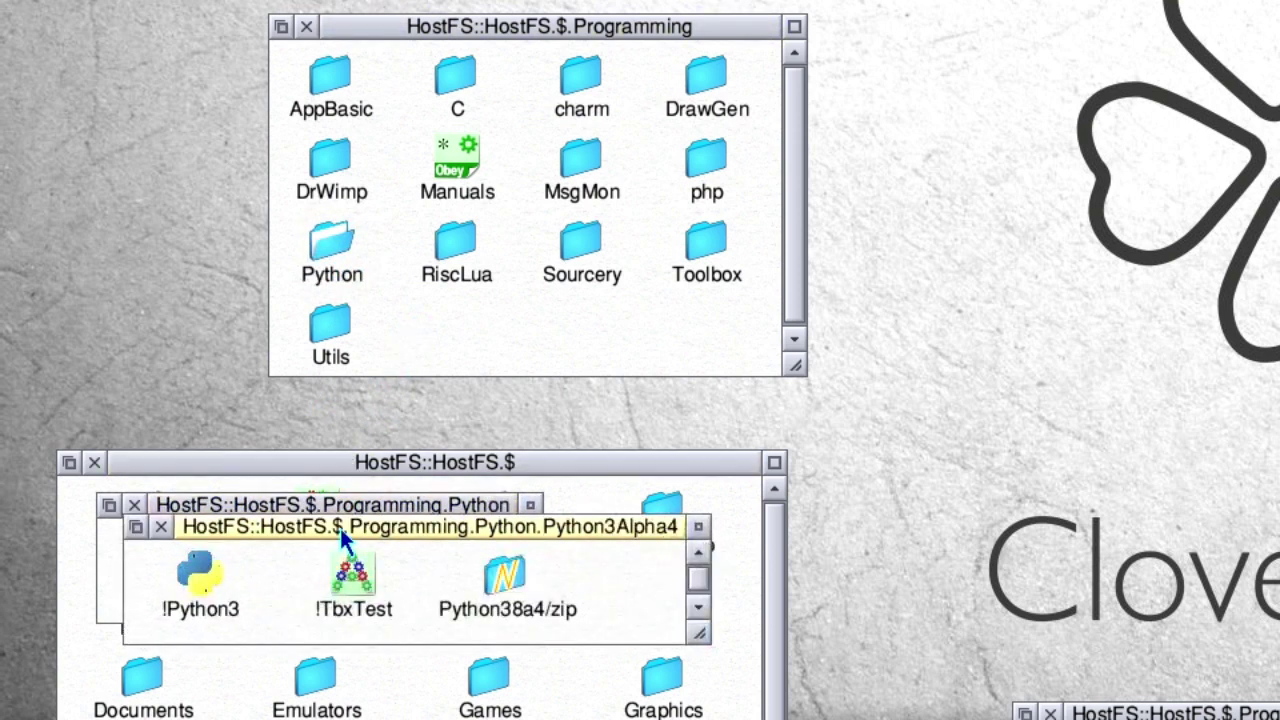
left_click_drag(340, 528, 483, 483)
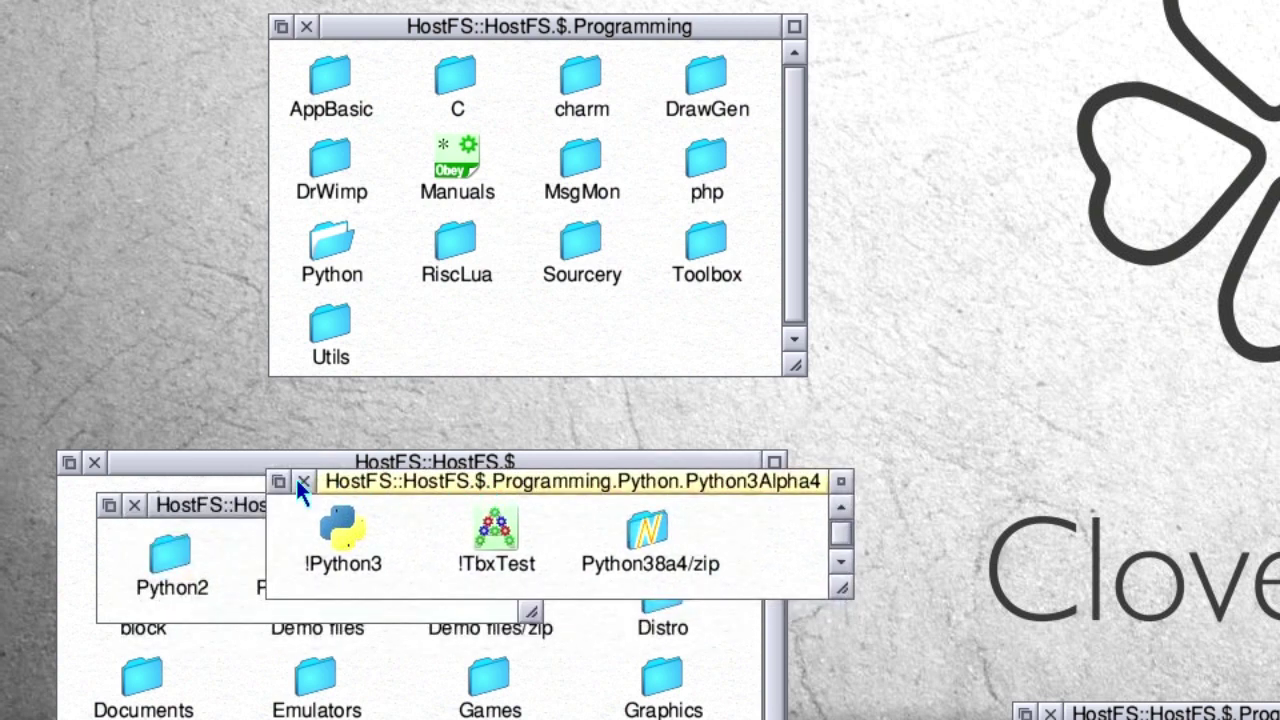
left_click(136, 505)
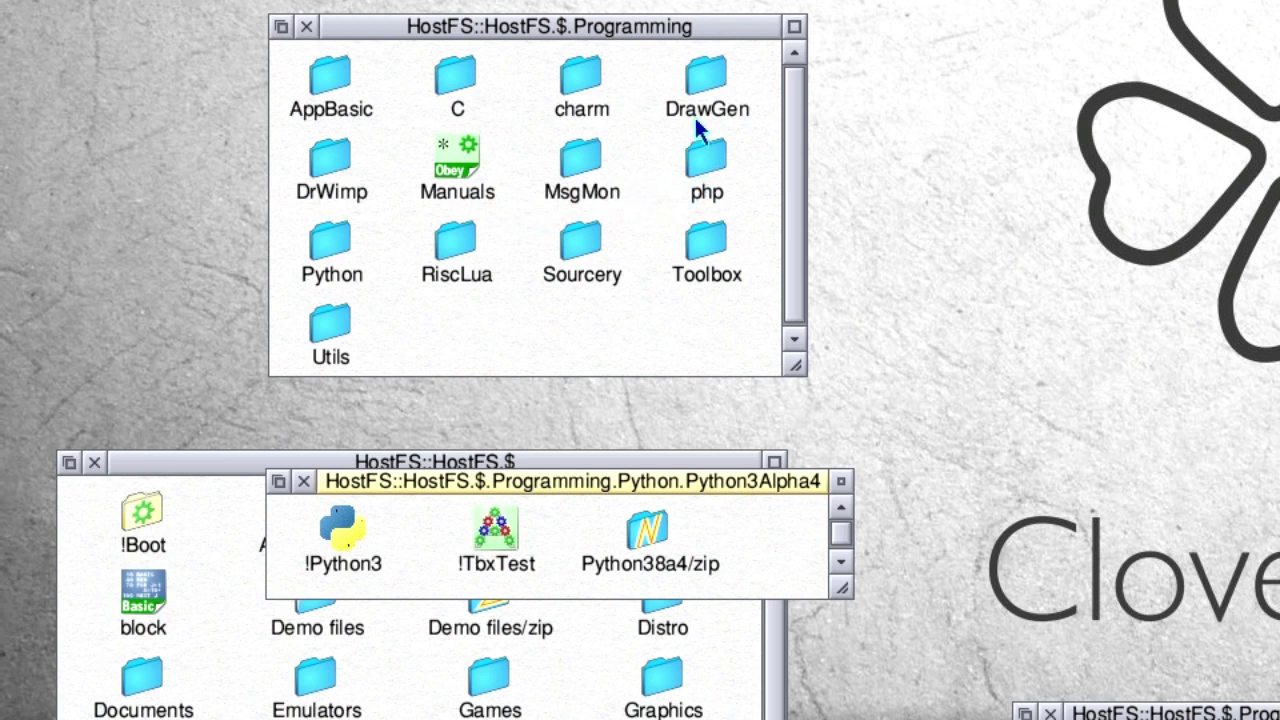
Step: Open PRM1/PDF from the PRMs folder of the manuals and page forward through its contents
double_click(598, 86)
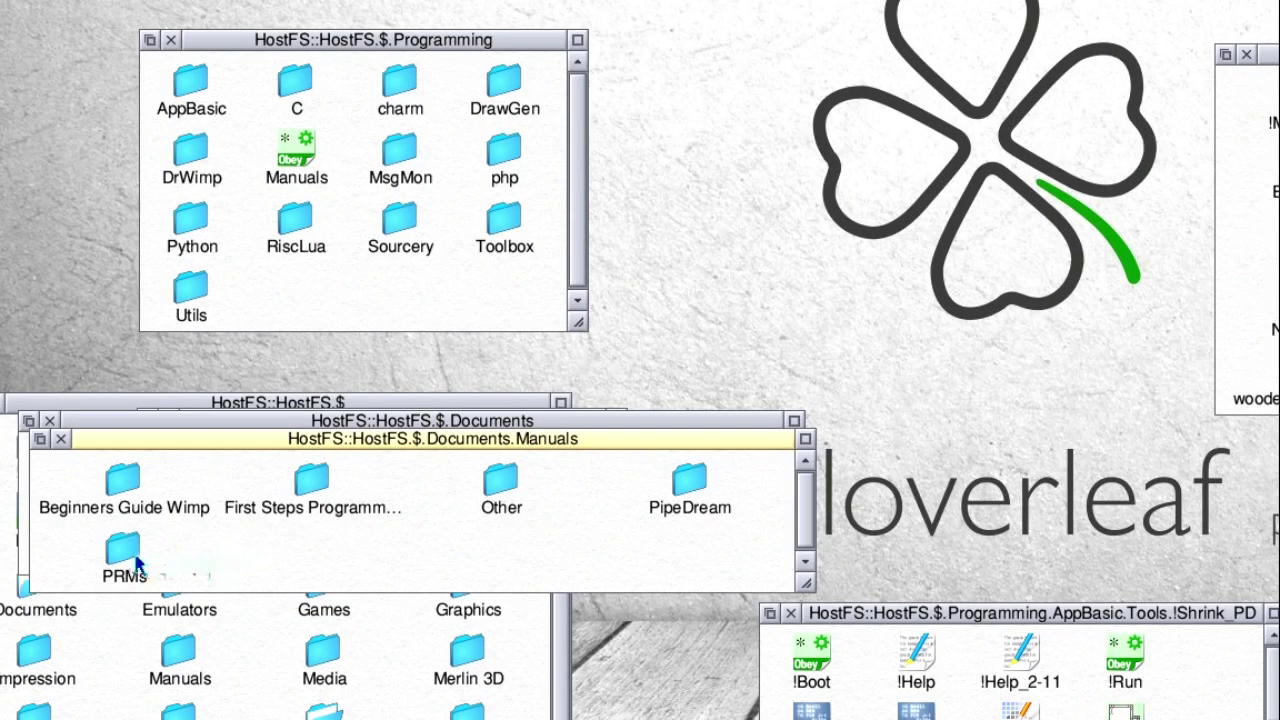
double_click(124, 551)
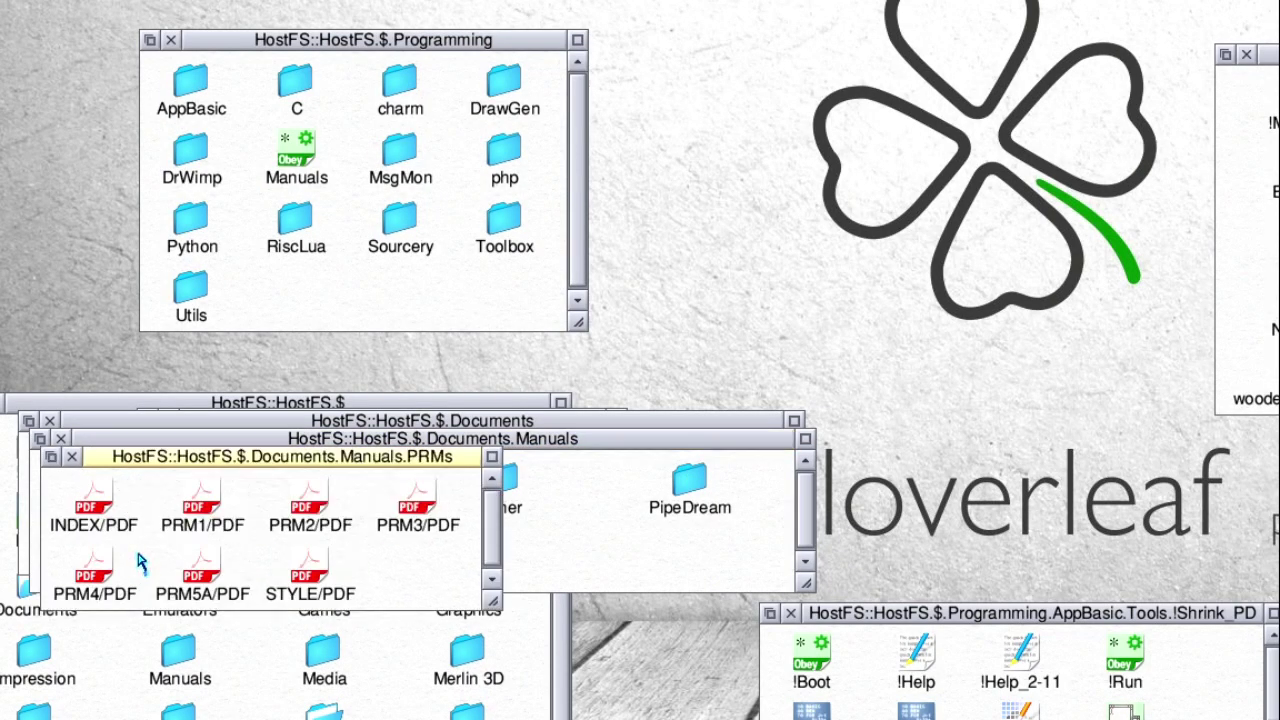
double_click(195, 510)
left_click(1003, 74)
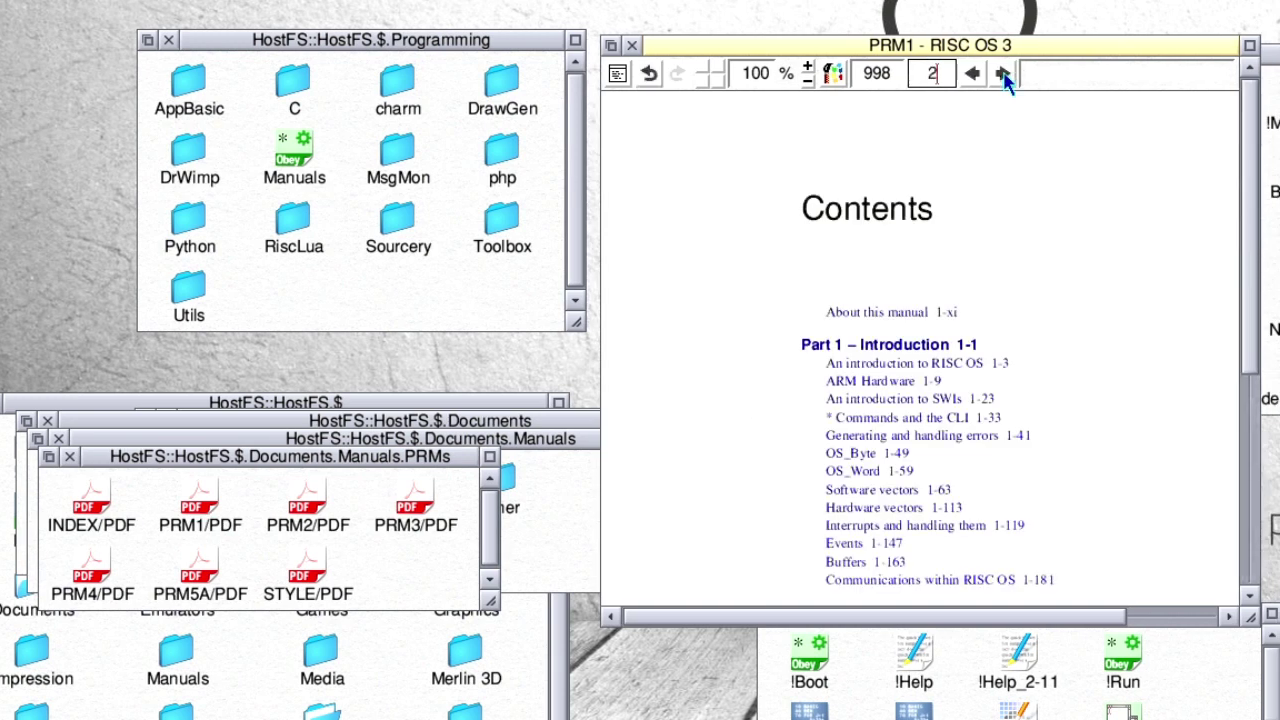
left_click(1003, 74)
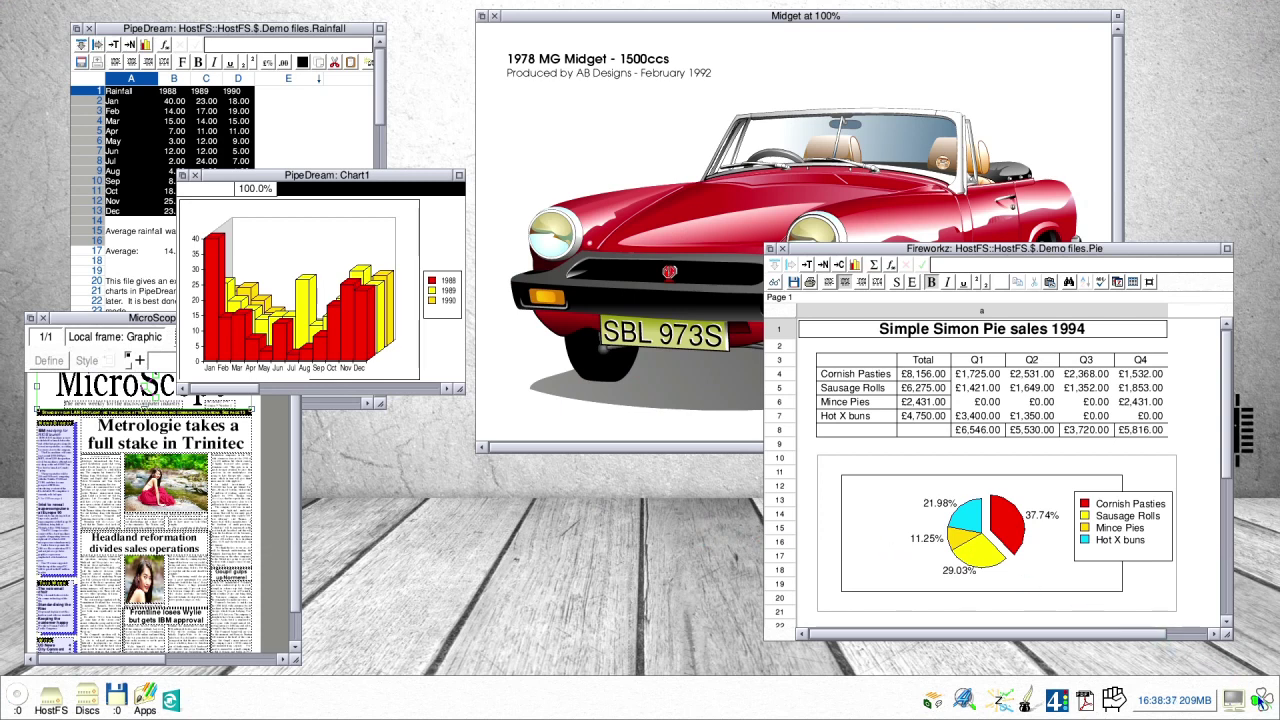
Step: Open the Tasks window and examine the memory used by applications, modules, dynamic areas and the system
left_click(1263, 700)
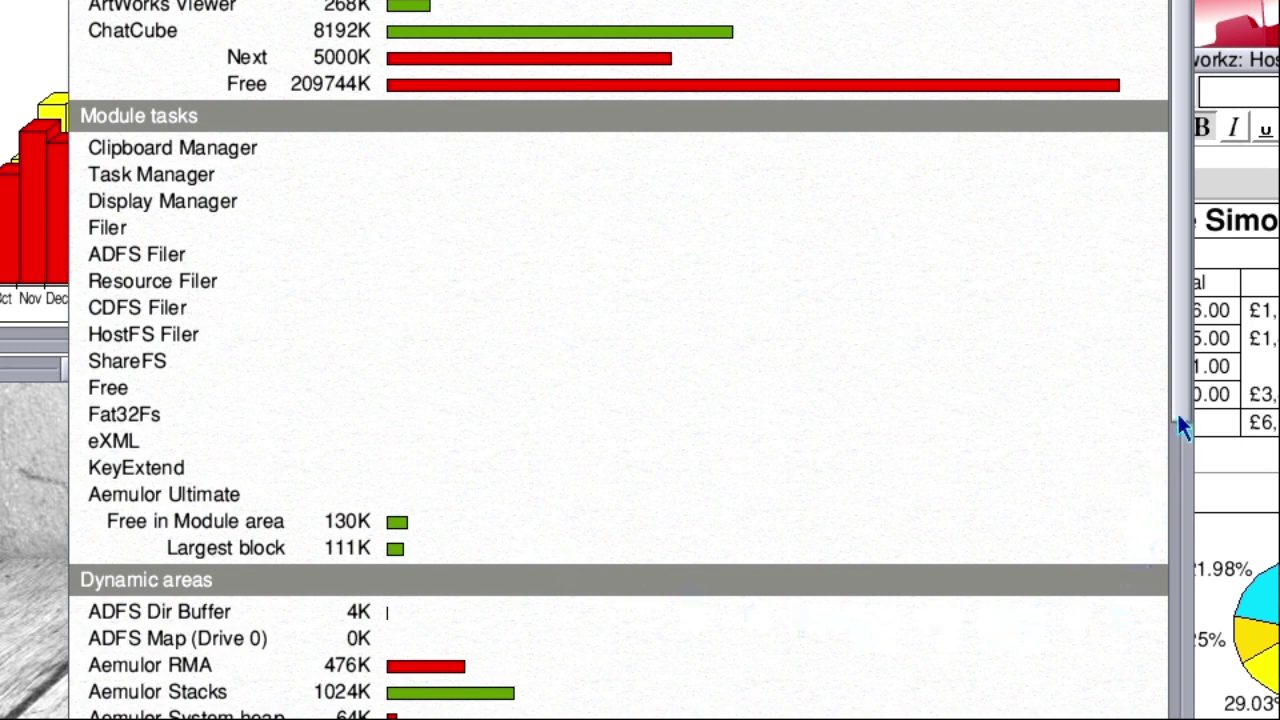
left_click_drag(1180, 415, 1182, 715)
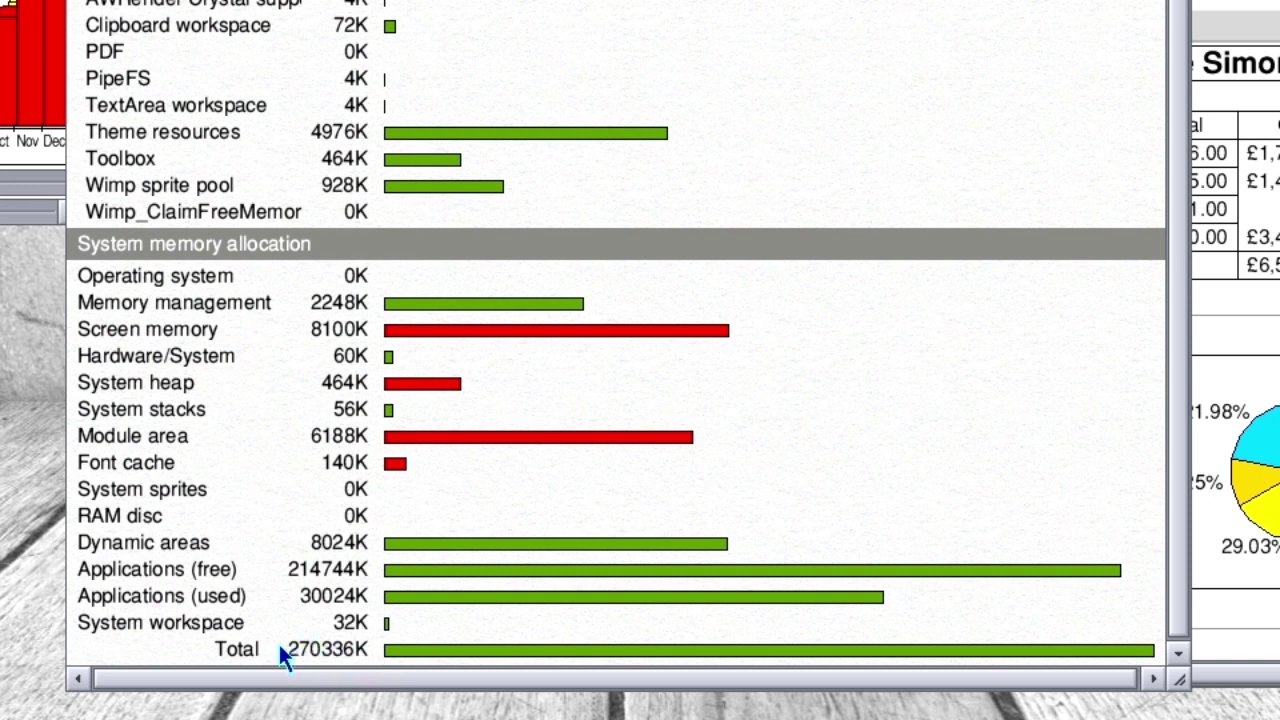
left_click_drag(1178, 418, 1186, 28)
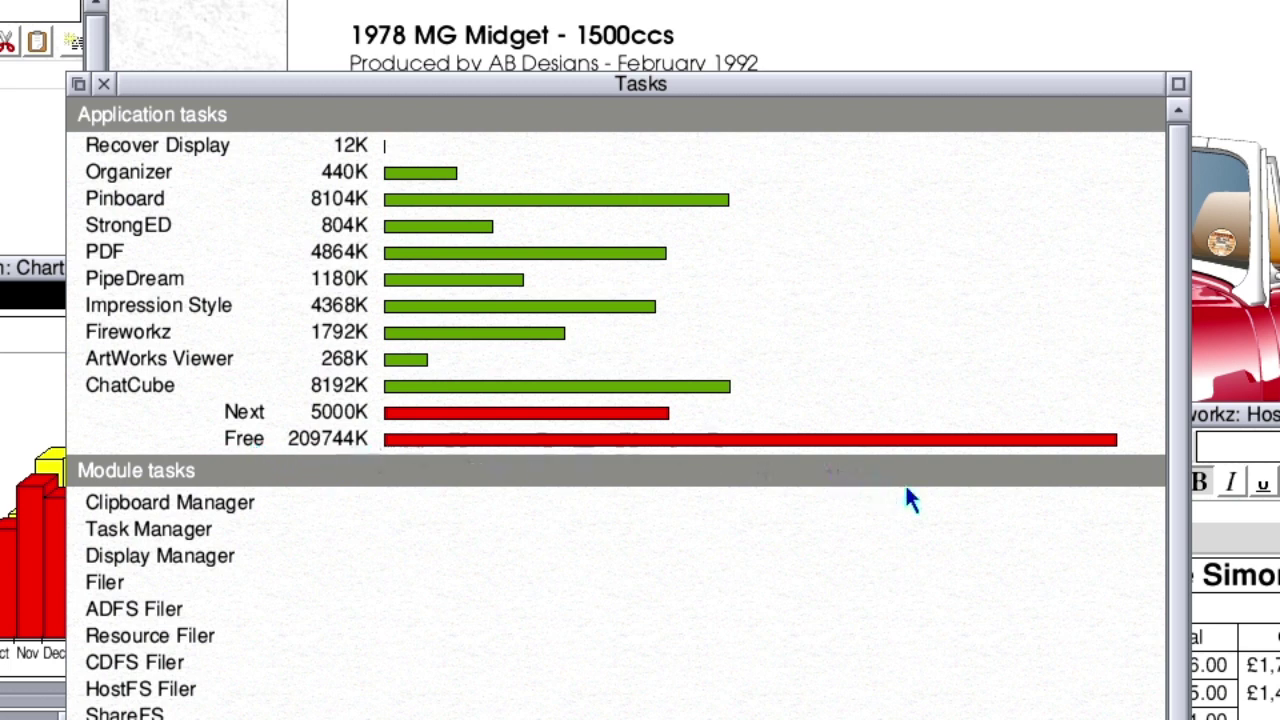
left_click_drag(1177, 453, 1155, 719)
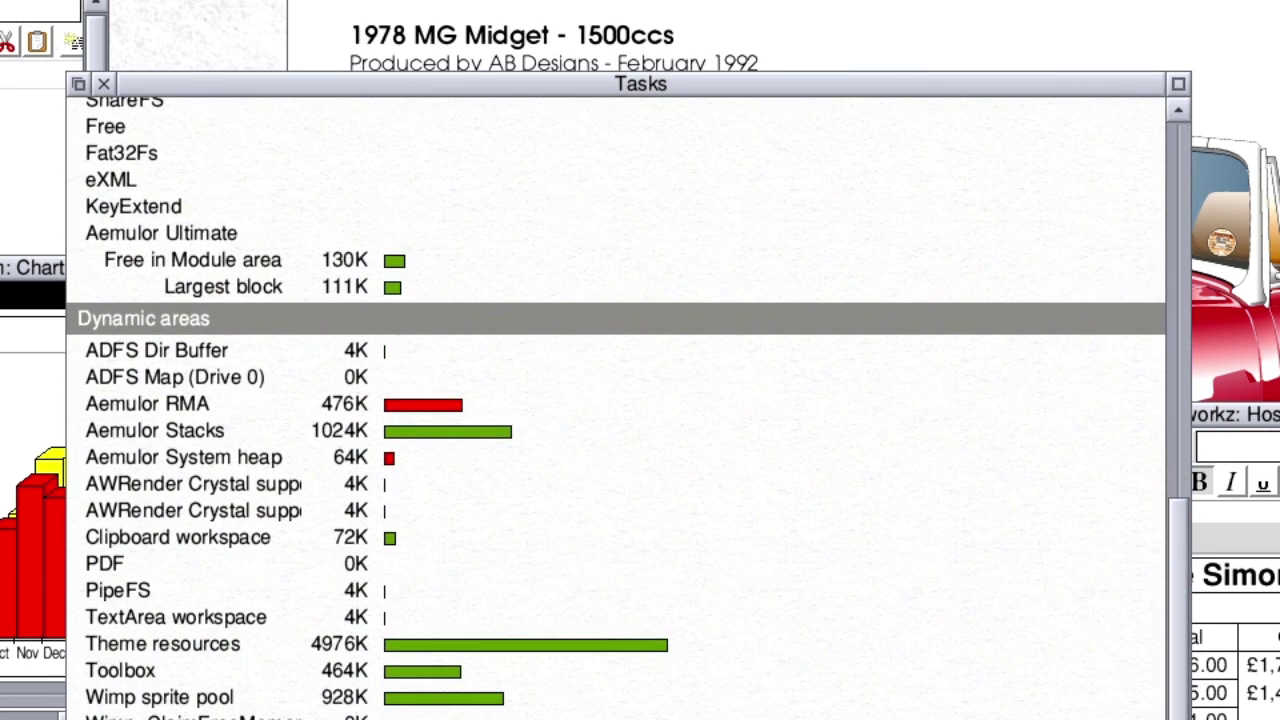